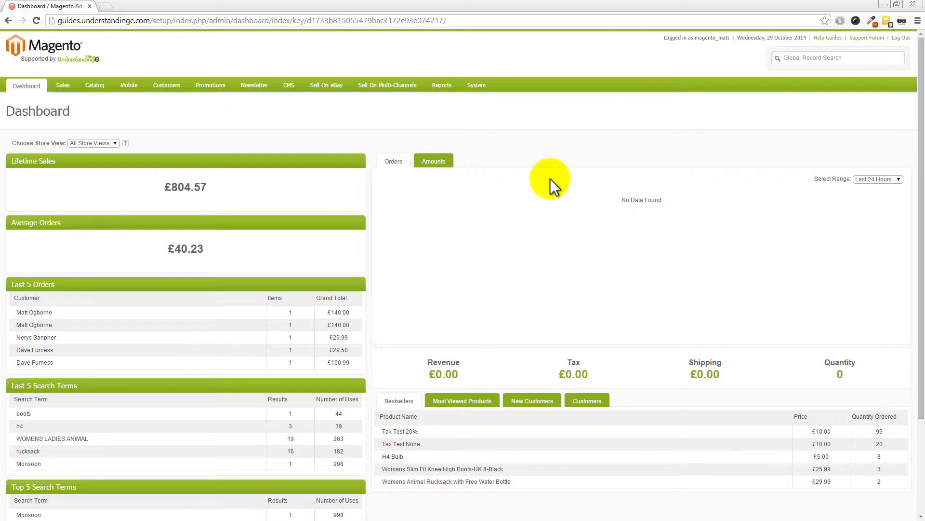
- Open the Dataflow profiles list and start a new profile
mouse_move(483, 92)
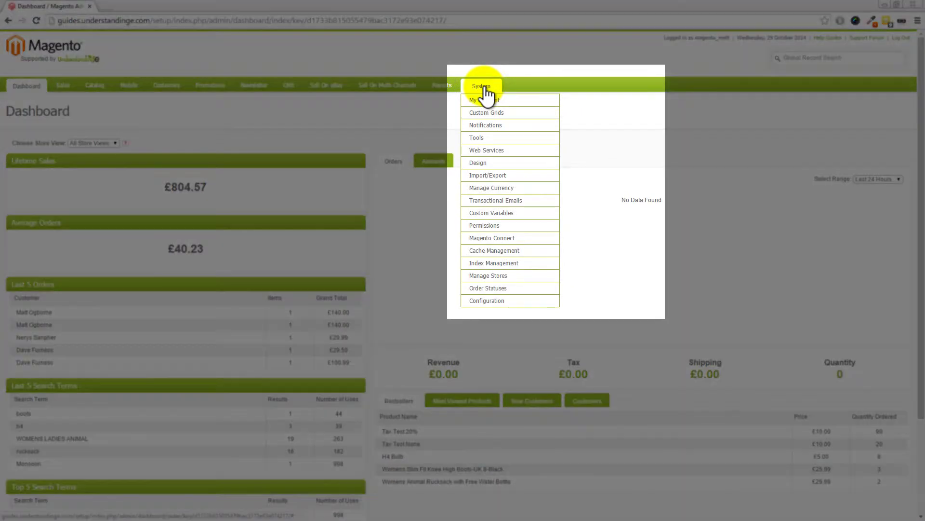
mouse_move(492, 180)
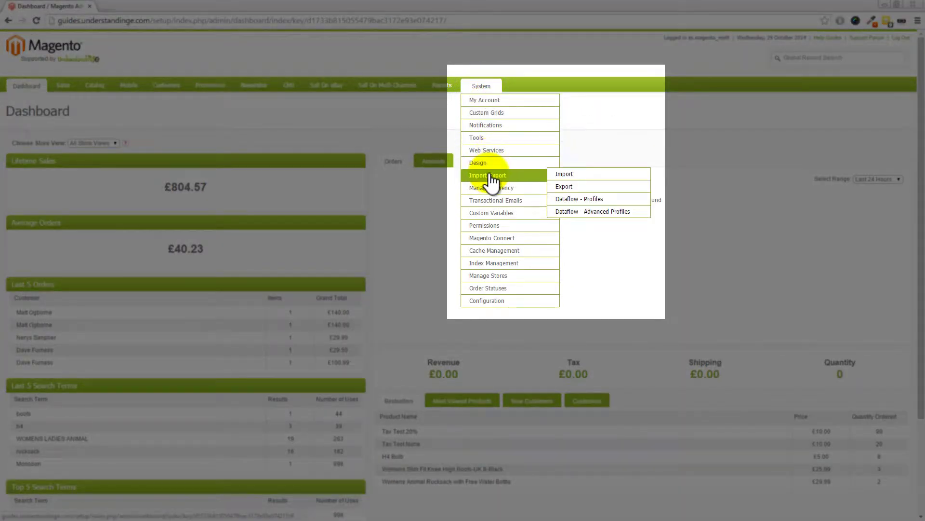
click(575, 201)
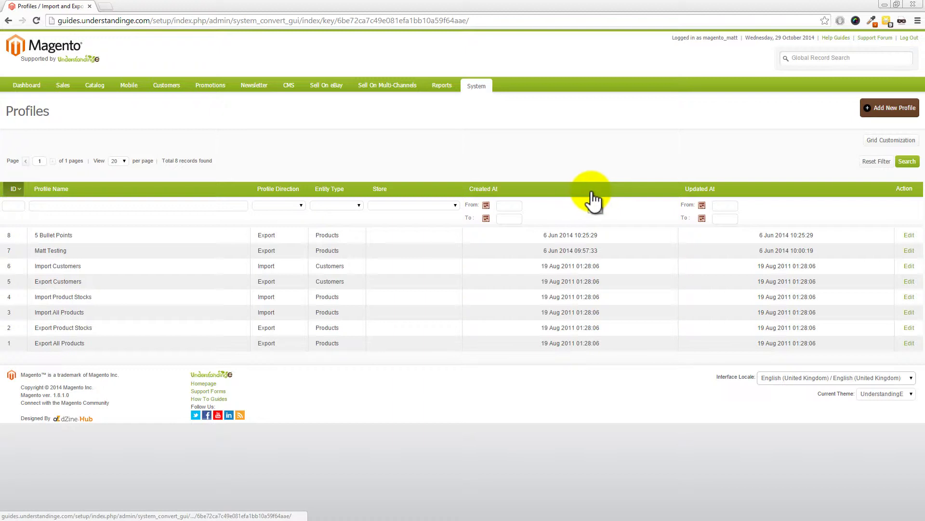
click(893, 116)
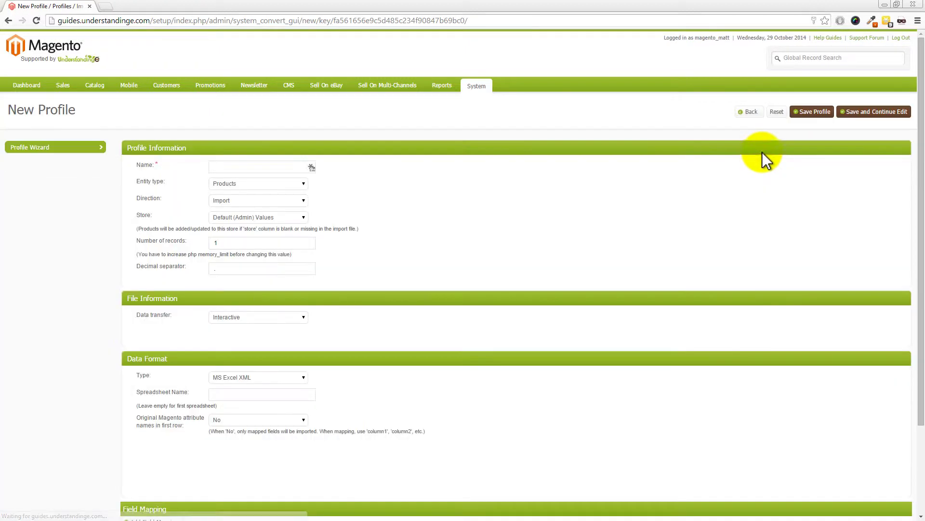
- Name the profile eBay Title and Price Export and set its direction to Export
click(265, 170)
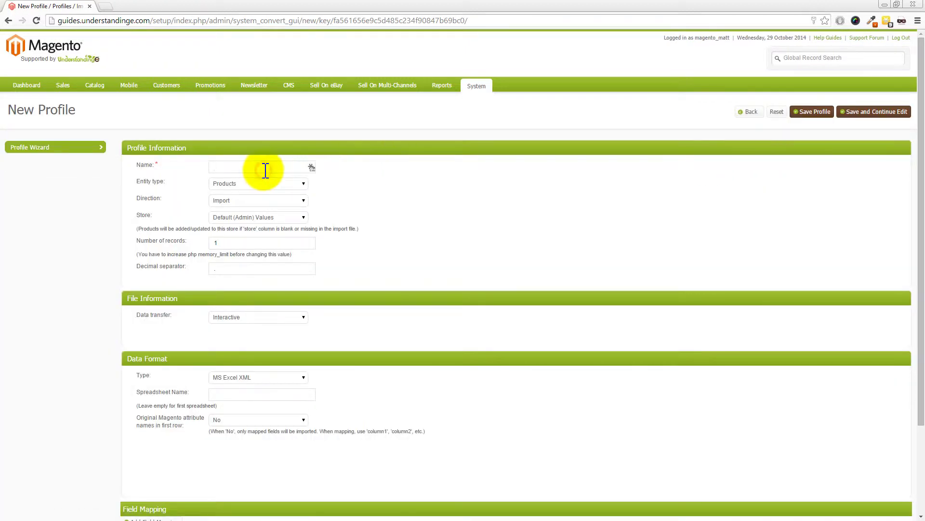
text(eBay Title and Price Export)
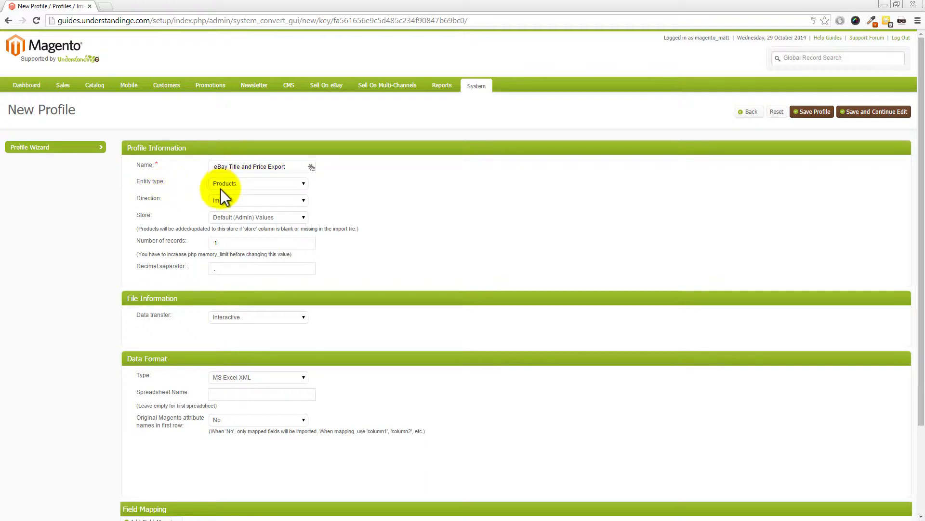
click(245, 202)
click(239, 217)
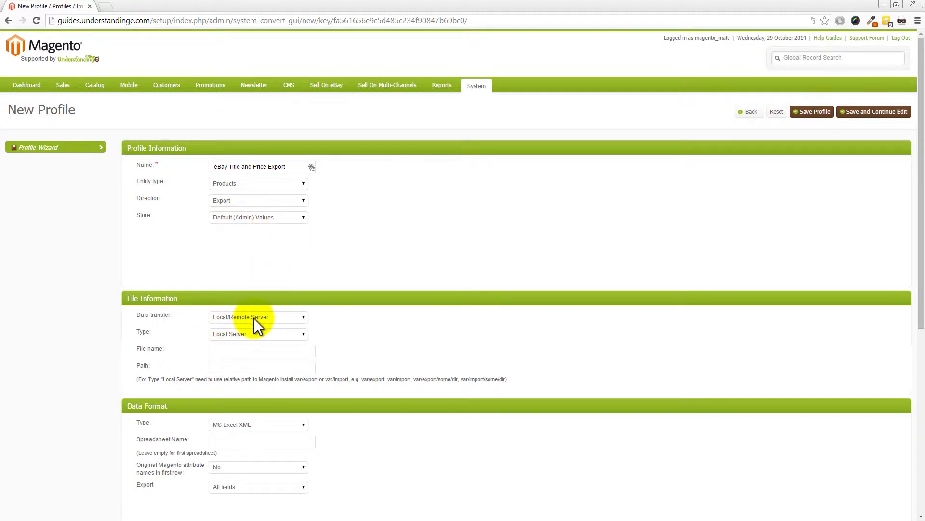
- Set the export file name to title_prices.csv and its path to var/export
click(228, 350)
text(title_prices.csv)
click(241, 364)
text(var)
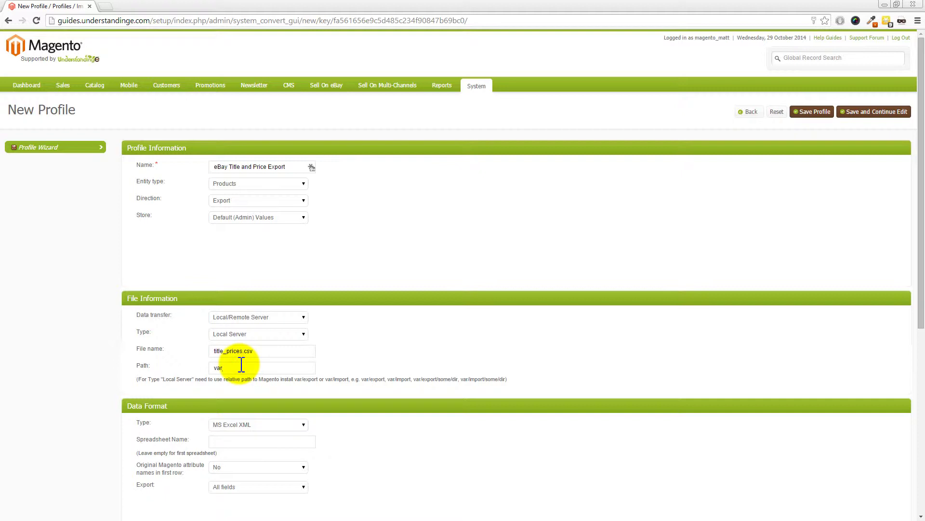
text(/export)
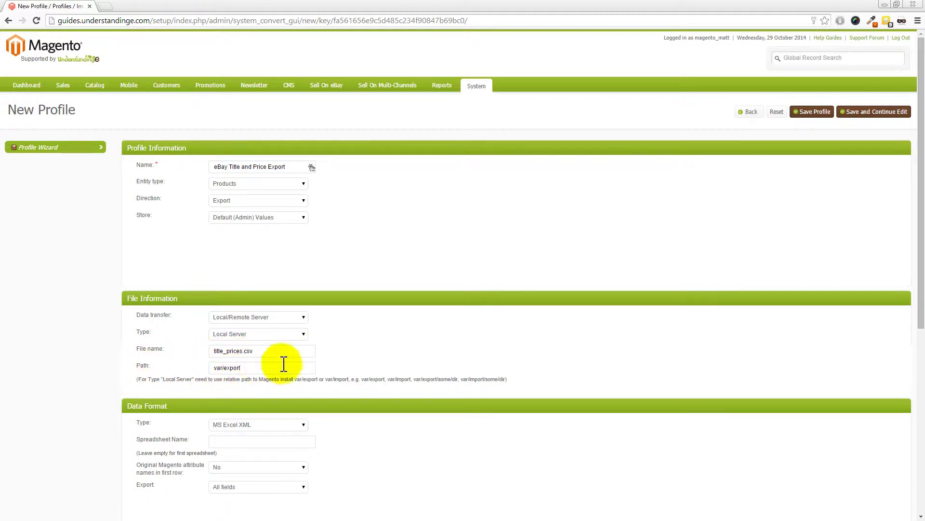
- Set the data format to CSV / Tab separated and limit the export to only mapped fields
drag(921, 270, 921, 358)
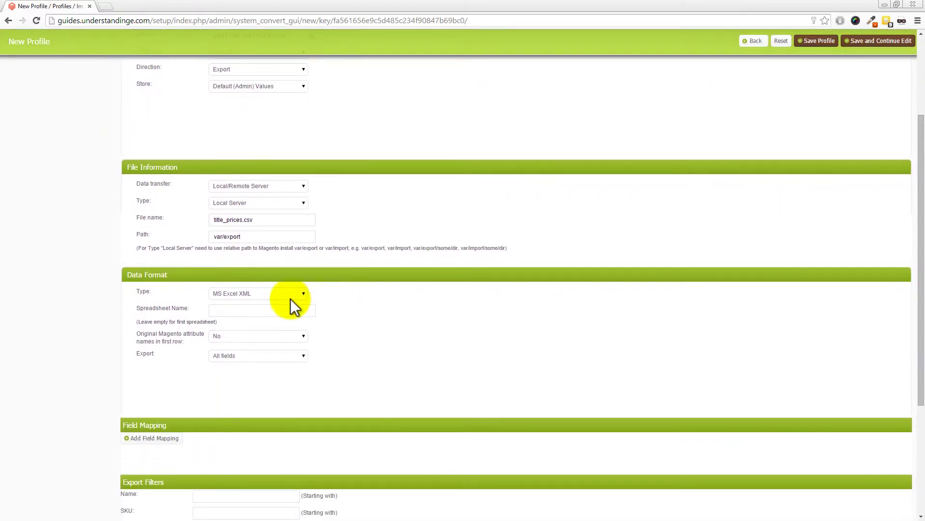
click(237, 294)
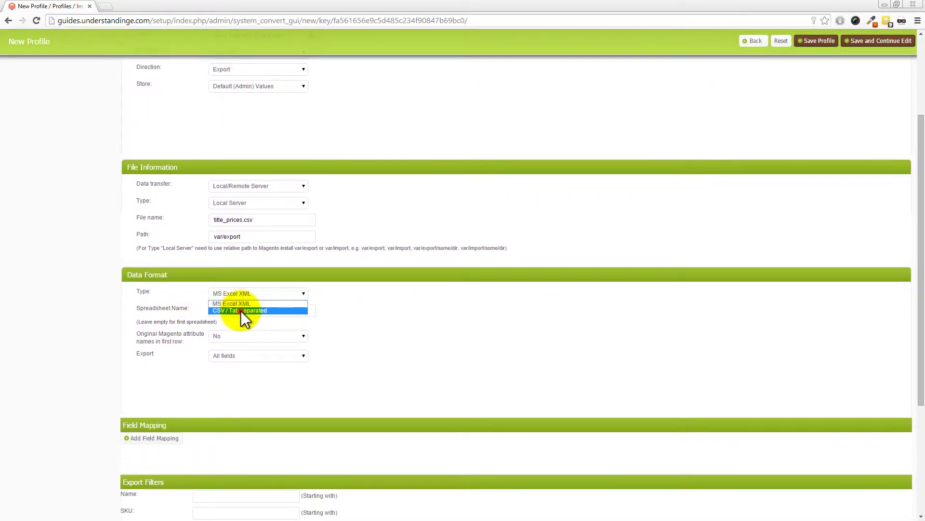
click(241, 310)
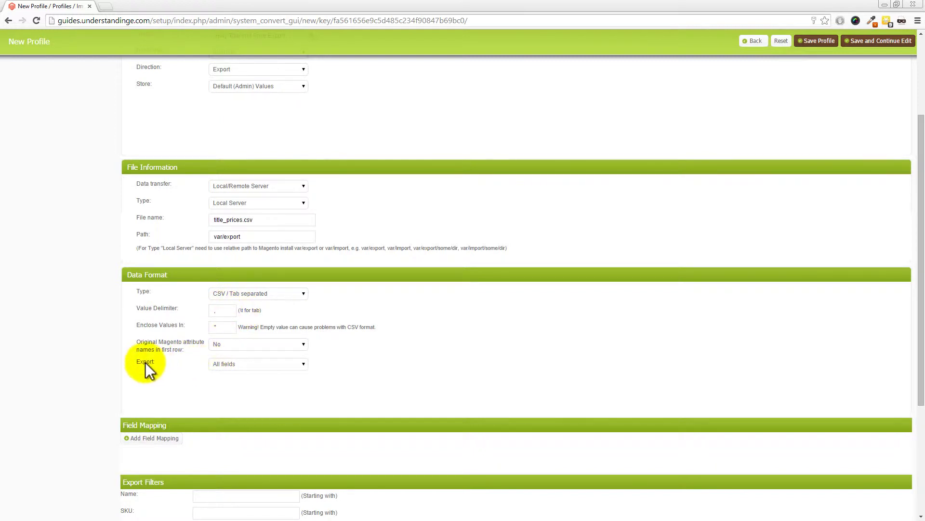
click(231, 363)
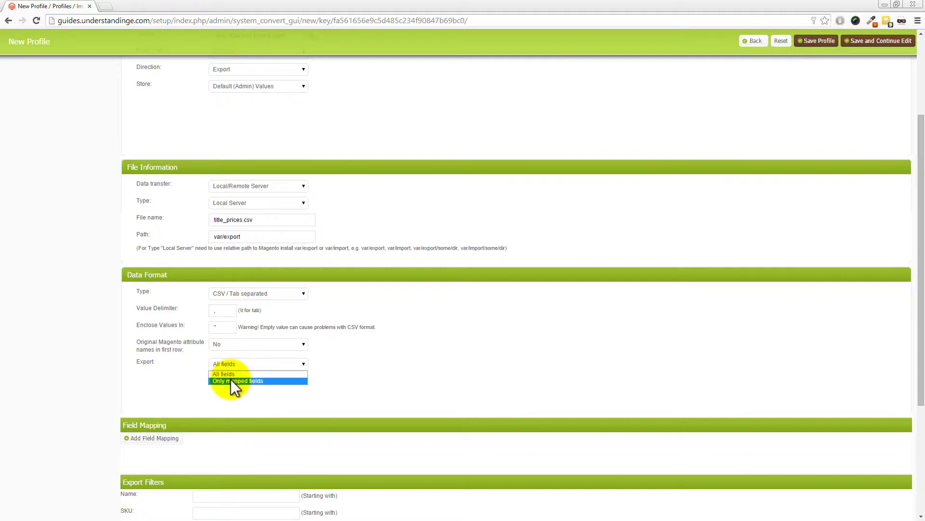
click(230, 380)
click(392, 369)
- Add a field mapping for the sku attribute
drag(921, 201, 920, 316)
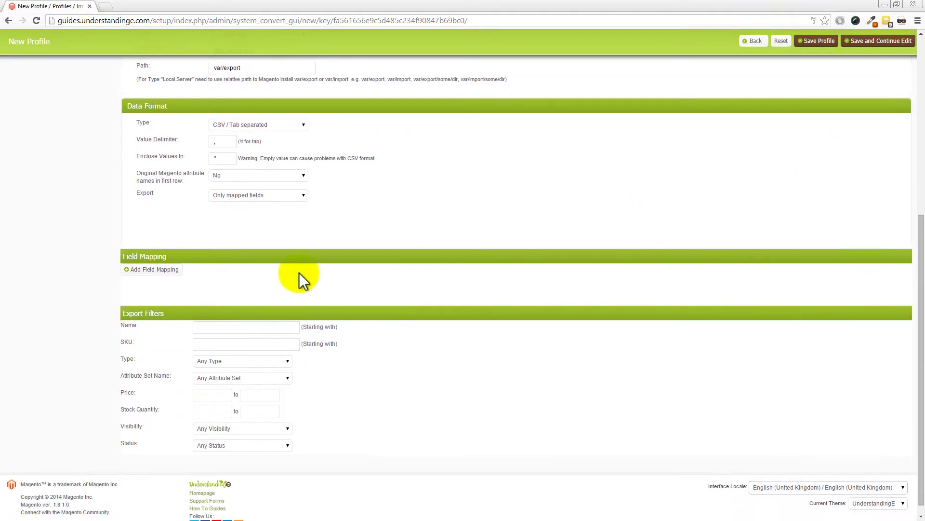
click(152, 276)
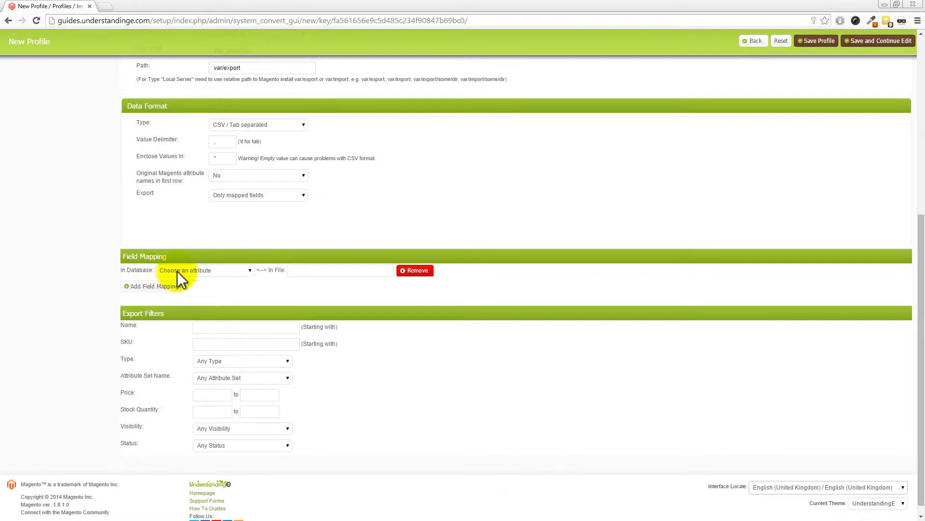
click(224, 269)
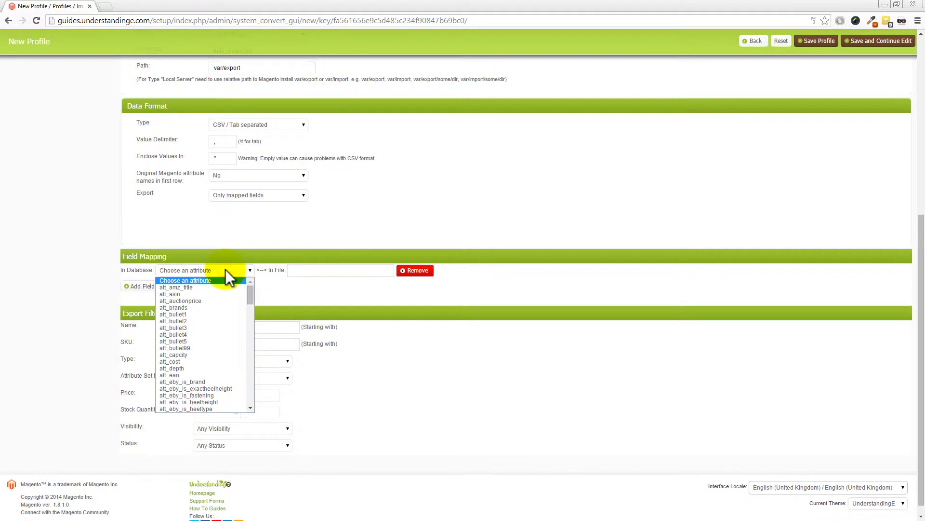
drag(249, 292, 244, 372)
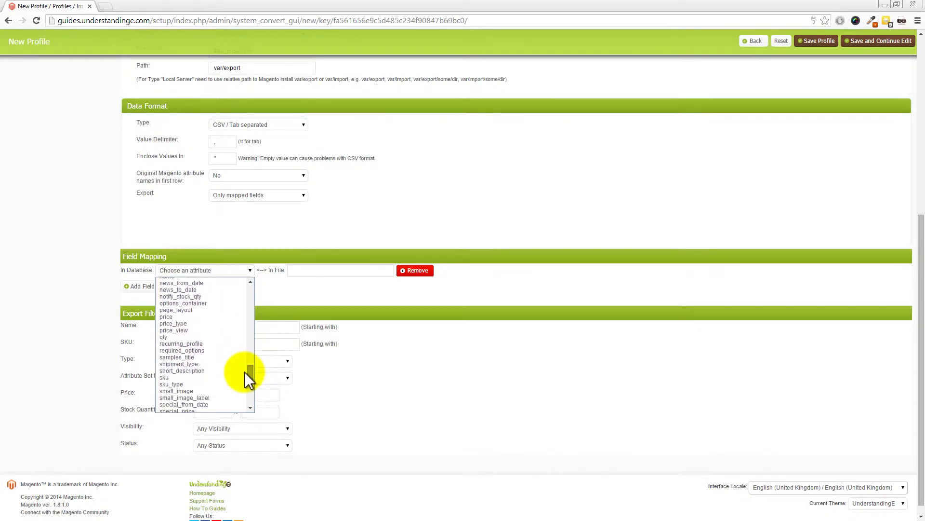
click(169, 378)
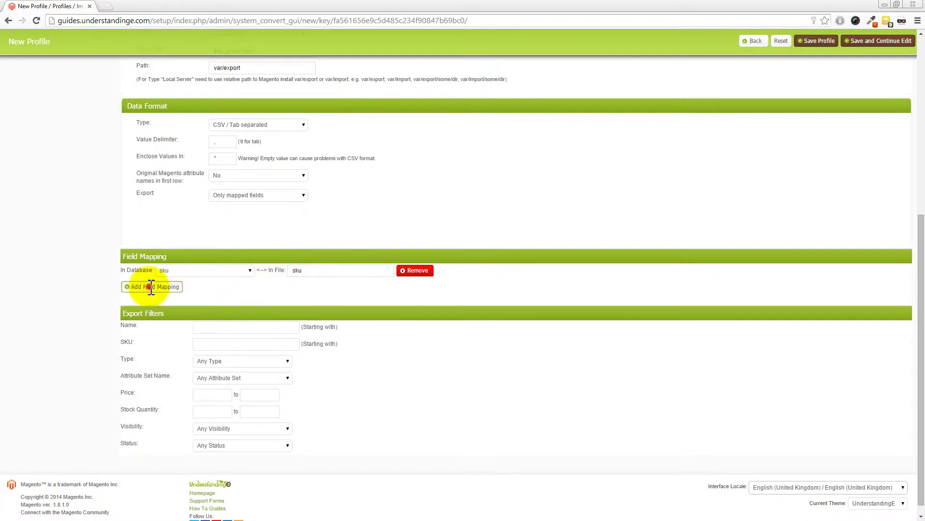
- Add a second field mapping using the sku_type attribute
click(151, 287)
click(208, 287)
drag(251, 314, 247, 394)
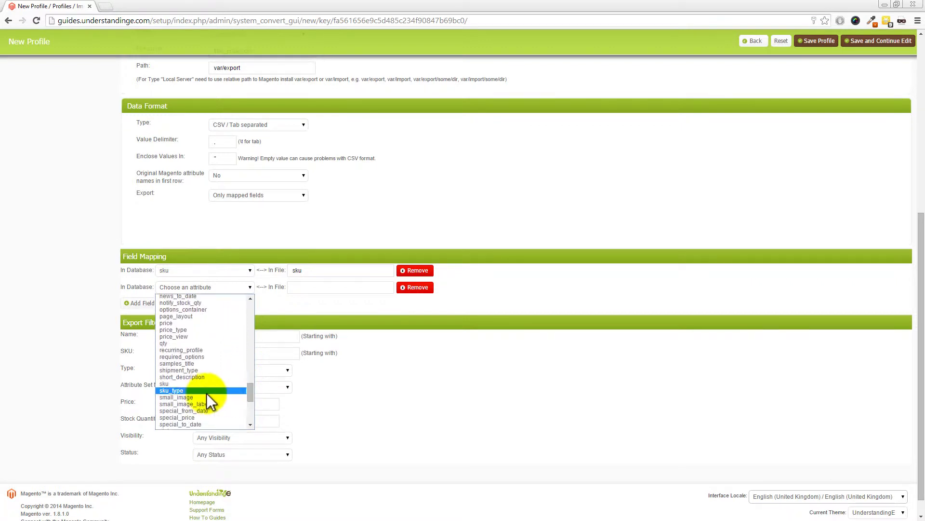
click(193, 390)
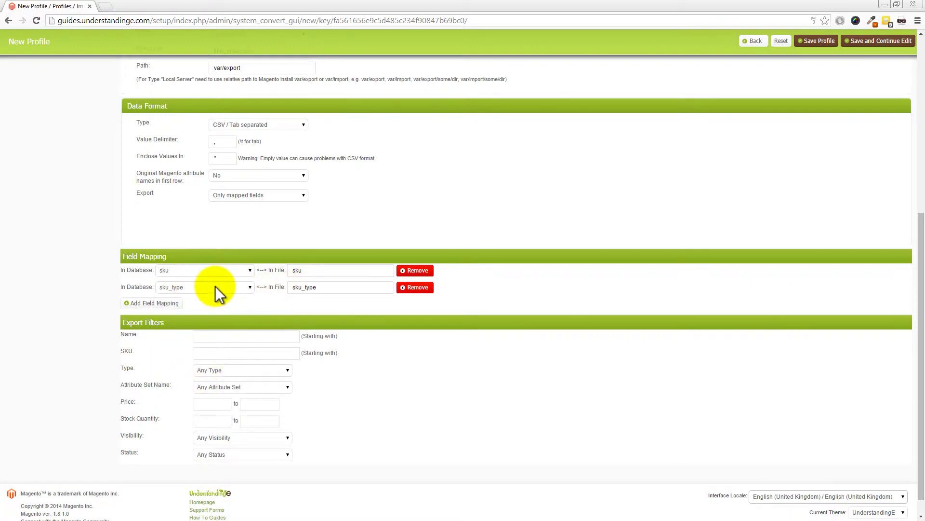
- Add a field mapping for the eBay title attribute, att_eby_title
click(164, 303)
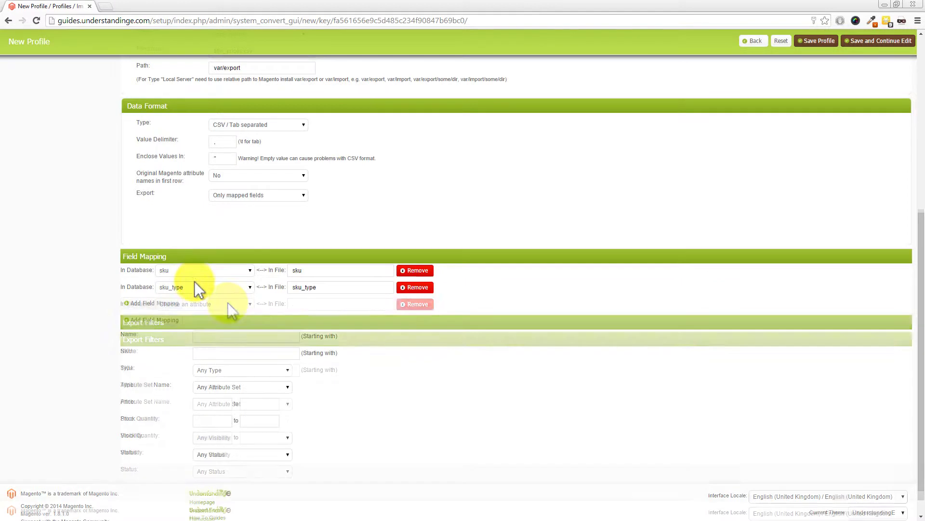
click(228, 303)
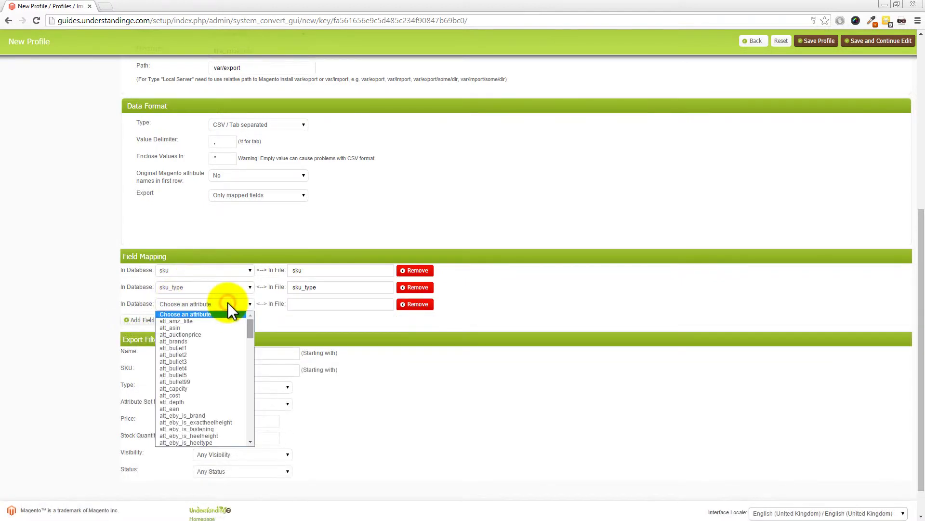
drag(251, 326, 250, 338)
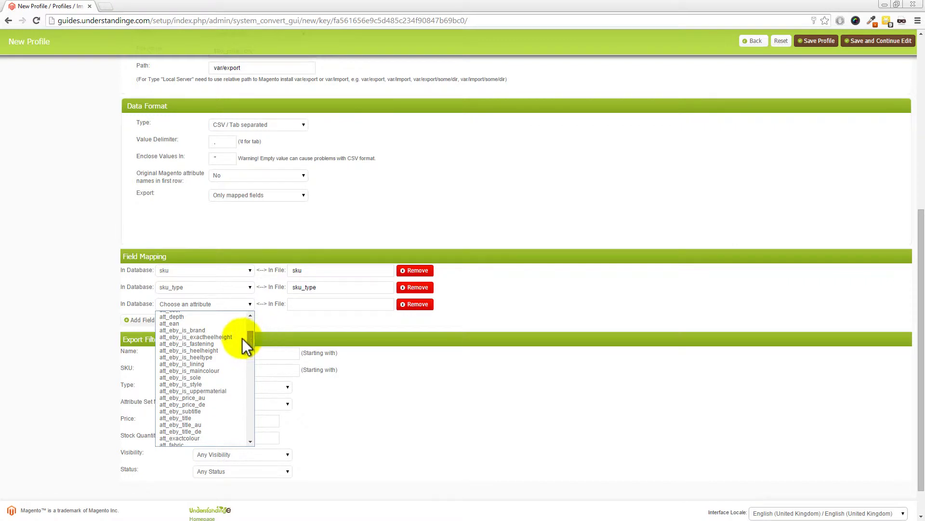
click(187, 419)
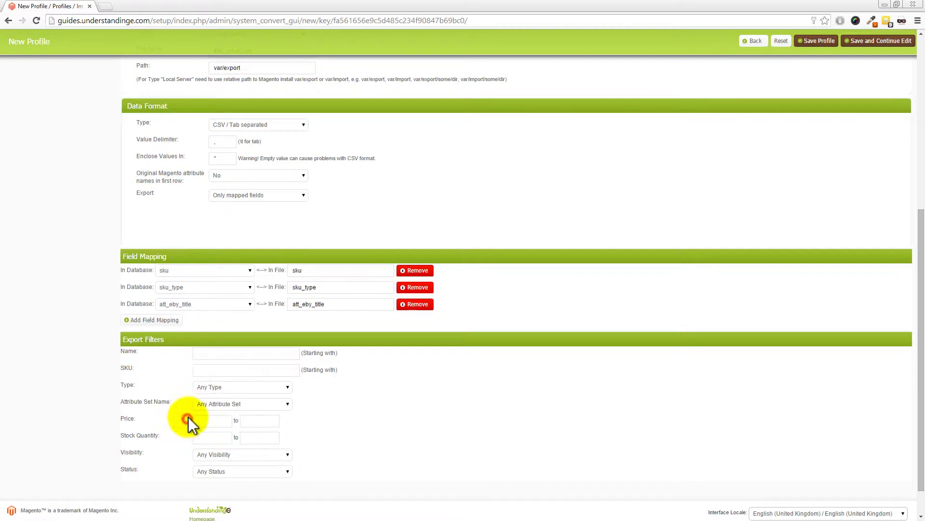
- Add a field mapping for the price attribute
click(160, 320)
click(245, 320)
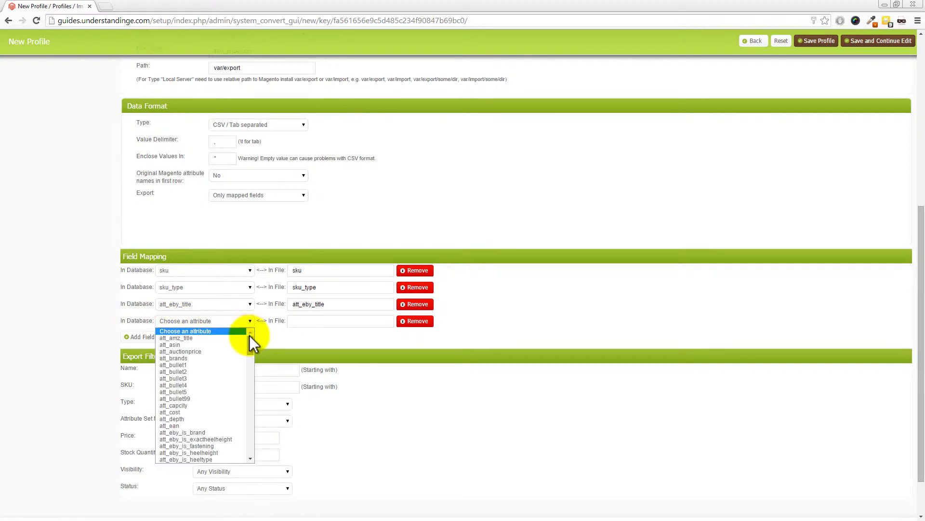
drag(249, 339, 241, 410)
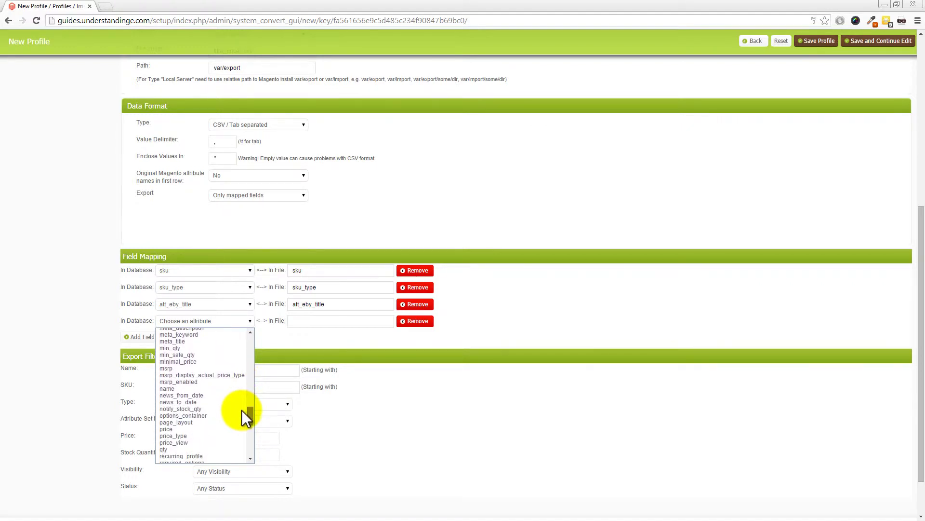
click(168, 429)
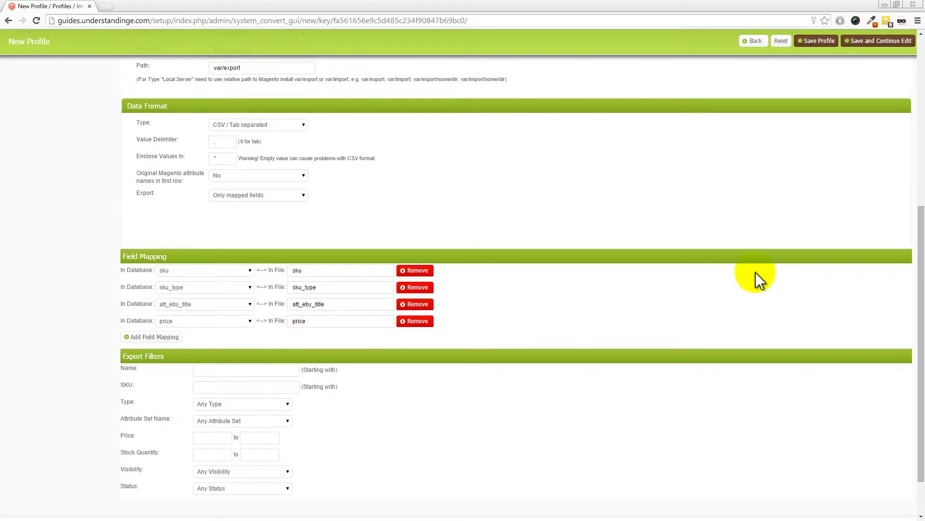
- Review the profile's file, format and mapping settings and remove the sku_type field mapping
drag(920, 289, 915, 161)
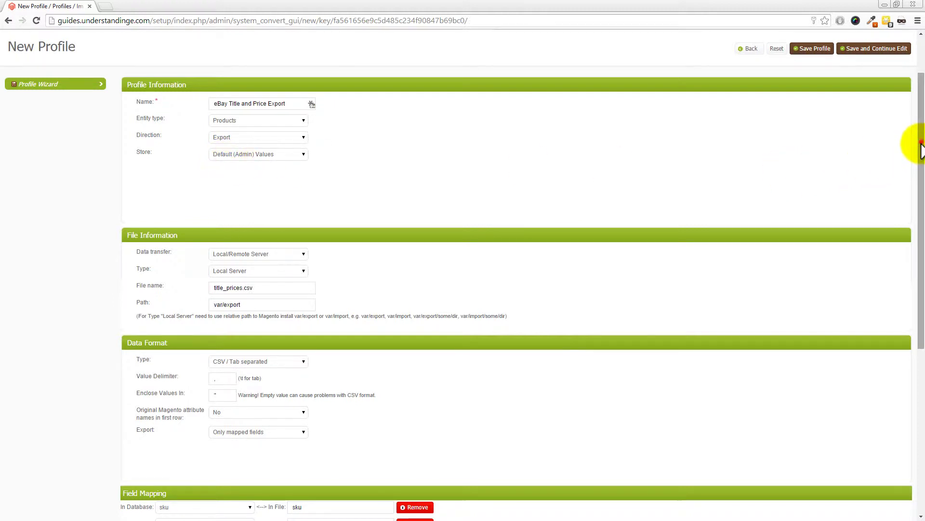
scroll(921, 207, down, 2)
scroll(923, 193, down, 1)
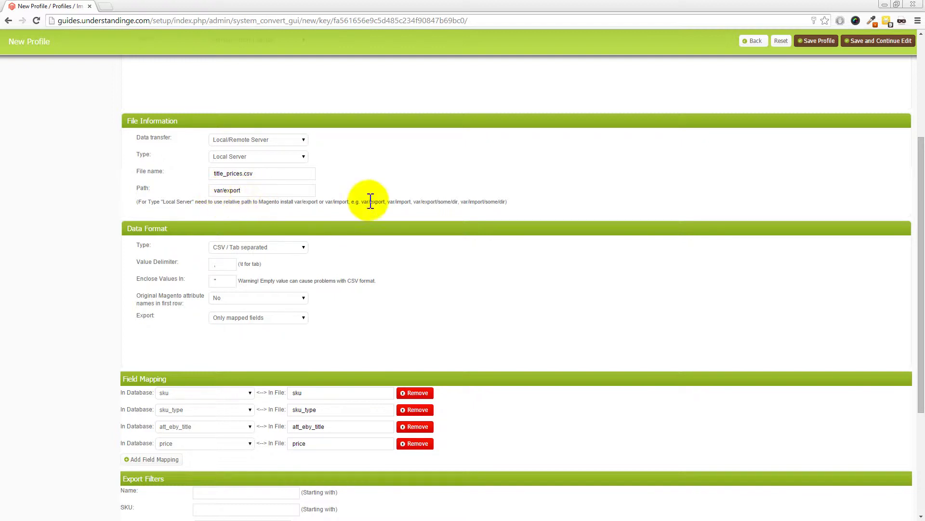
drag(921, 193, 923, 229)
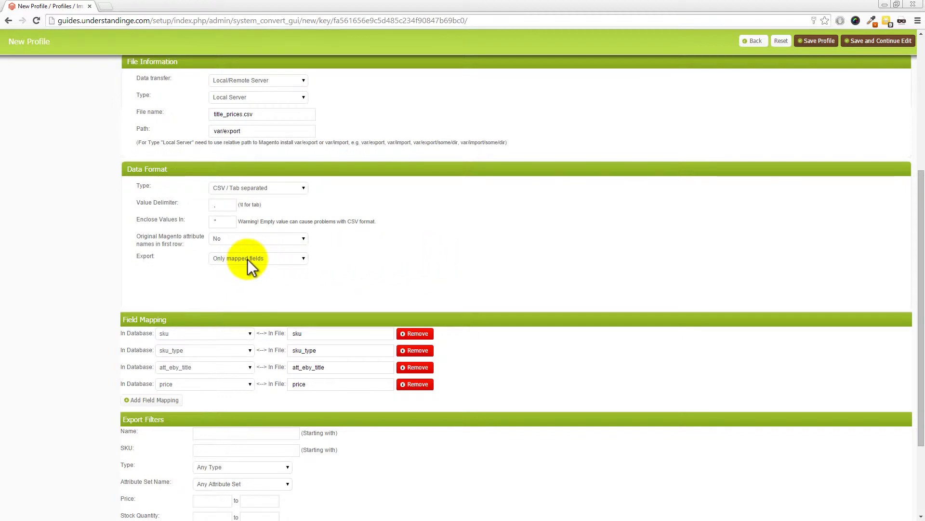
drag(921, 231, 920, 279)
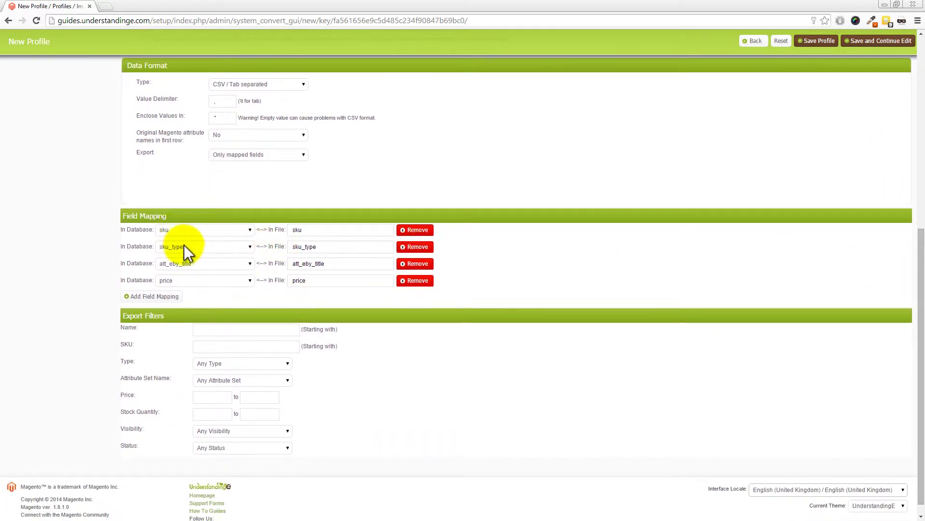
click(419, 248)
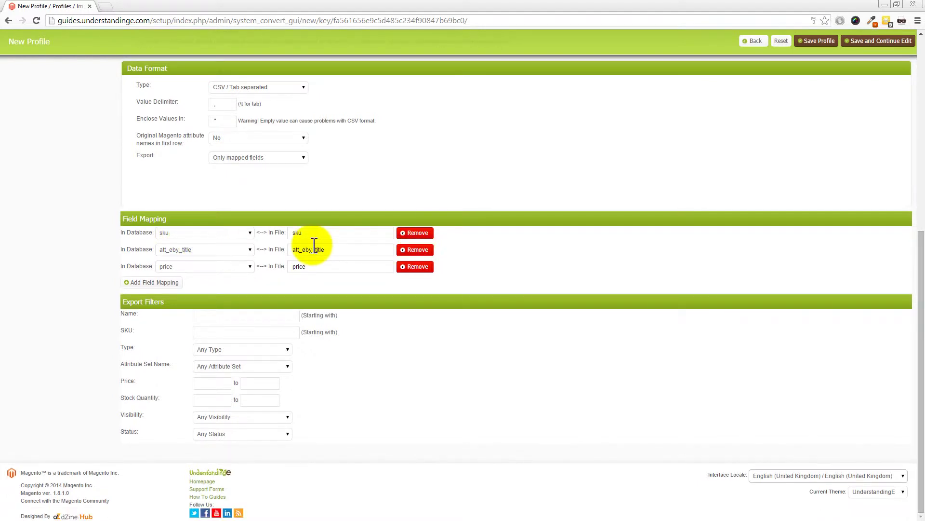
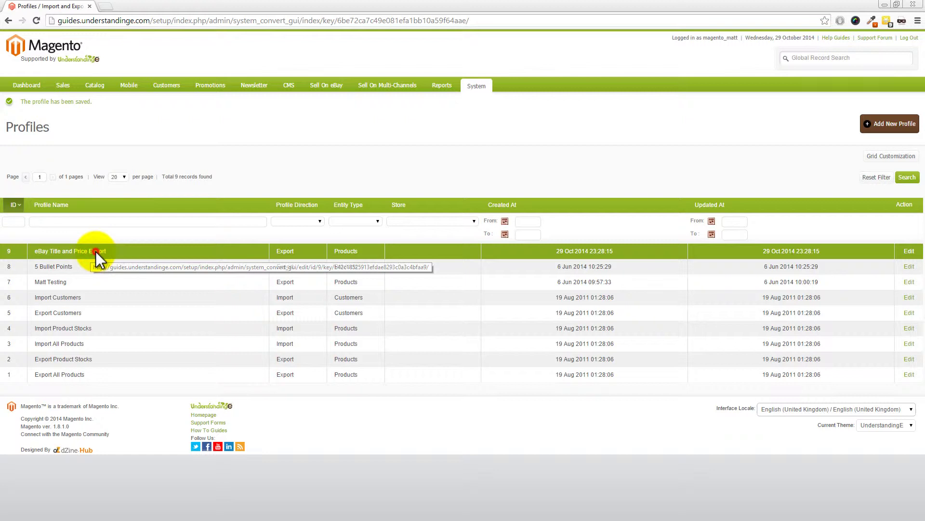
- Open the eBay Title and Price Export profile and run it in a popup
click(97, 252)
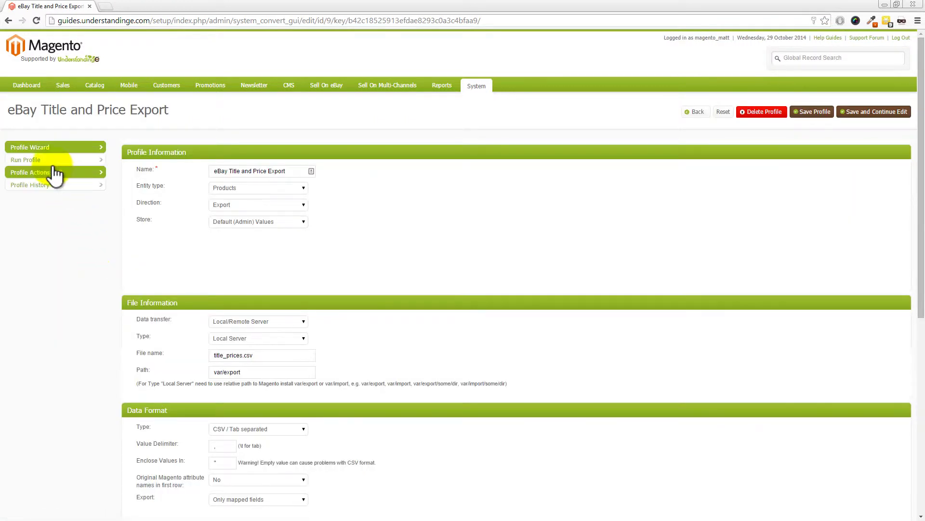
click(46, 161)
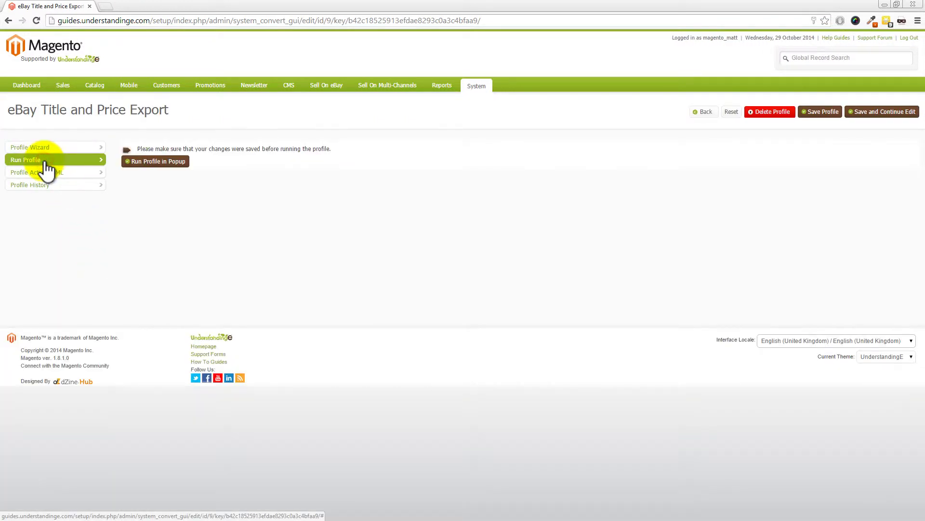
click(164, 163)
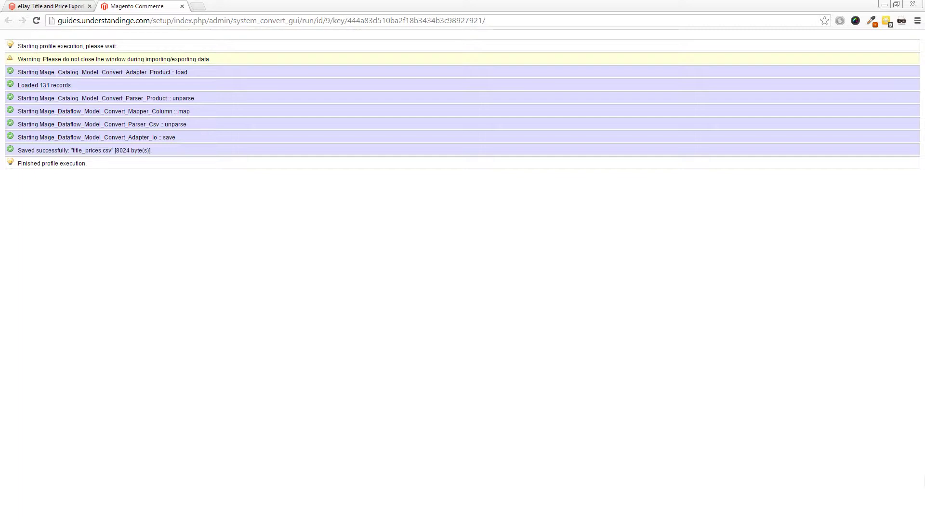
- Look over the UnderstandingE blog post on automating exports from Magento for products and customers, and close it
drag(924, 89, 602, 7)
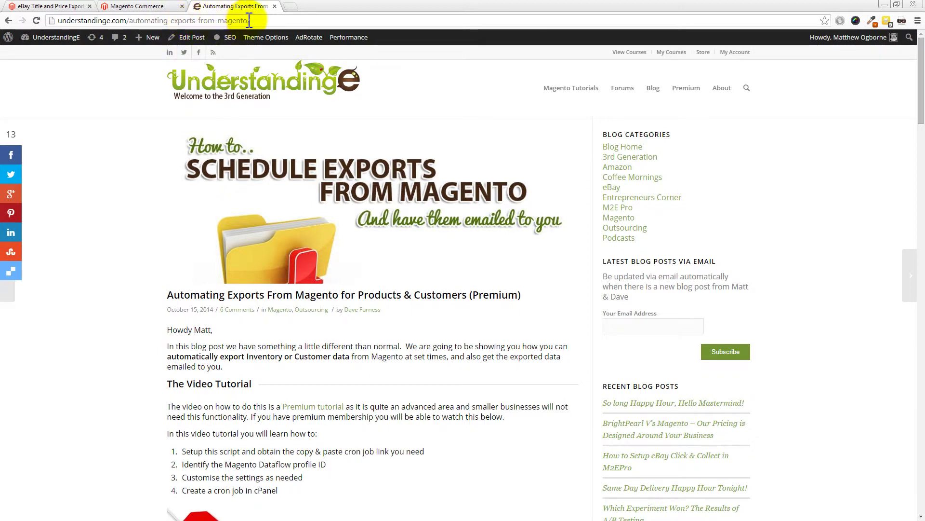
scroll(122, 161, down, 4)
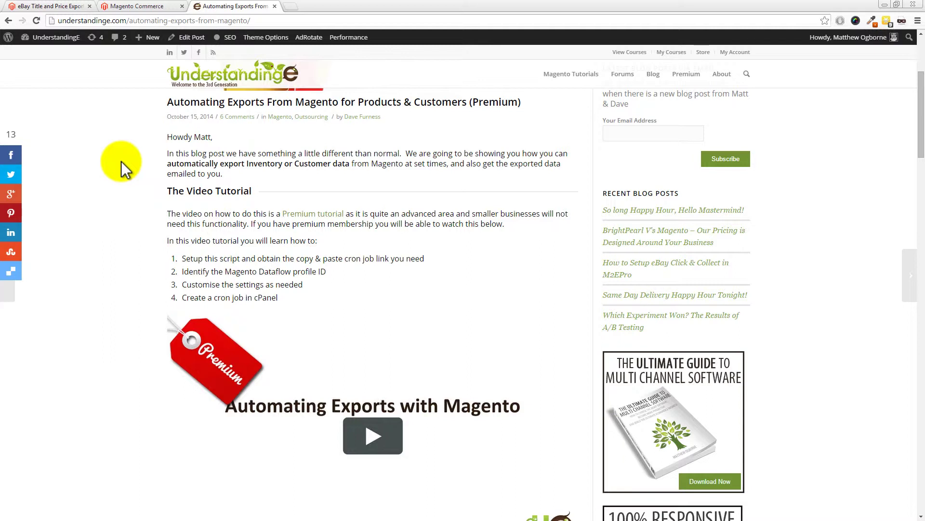
click(275, 7)
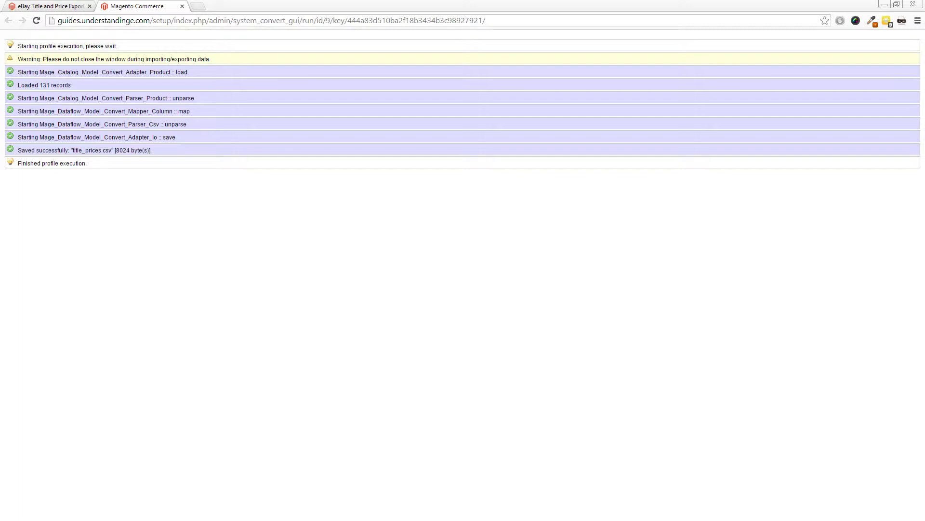
- Switch to FileZilla and open the var/export folder on the remote site
key(alt+Tab)
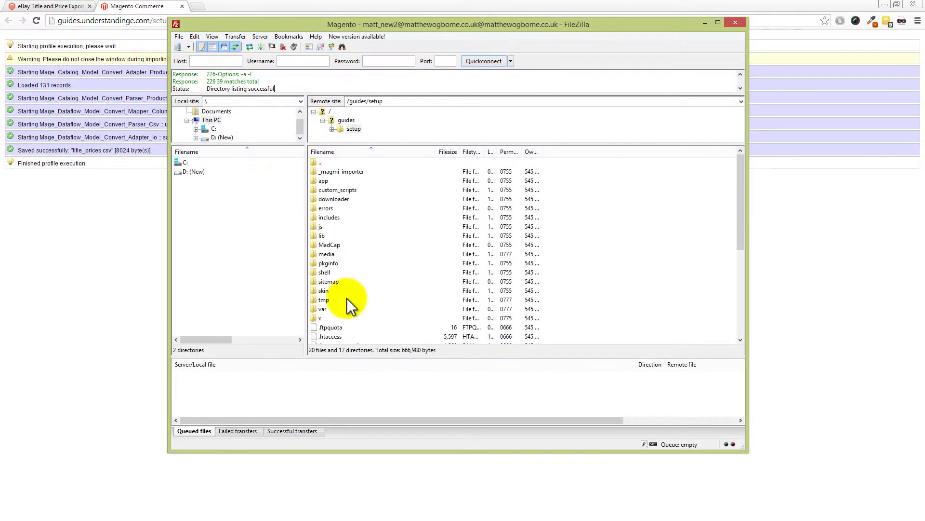
double_click(322, 310)
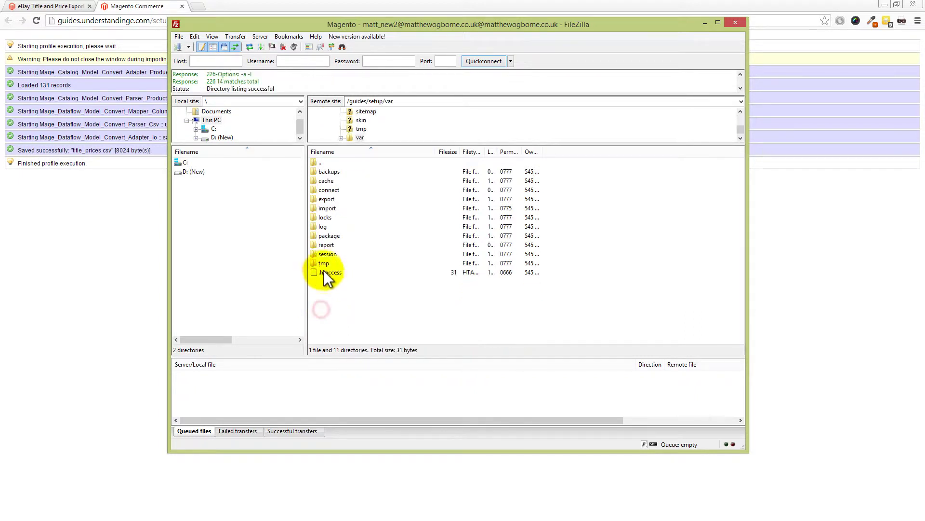
double_click(324, 199)
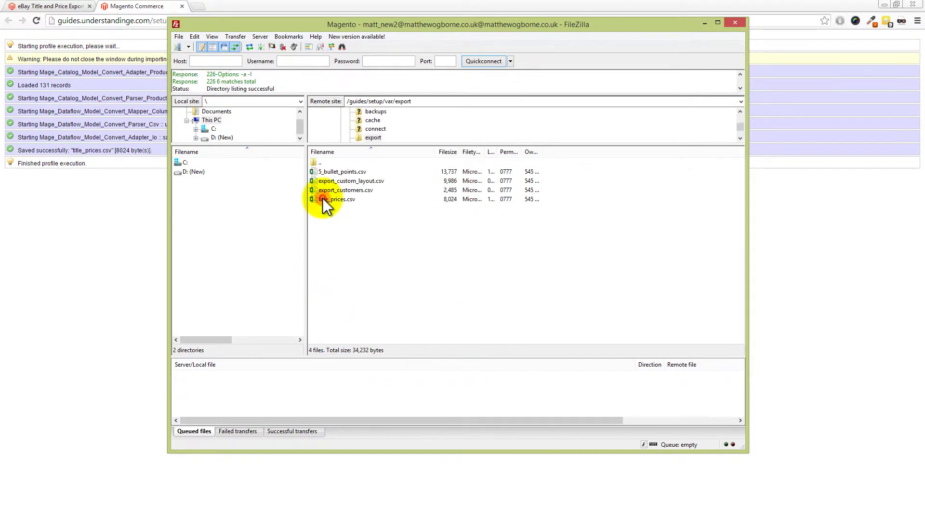
- Download title_prices.csv from the remote export folder to the desktop and clear the open windows out of the way
click(335, 200)
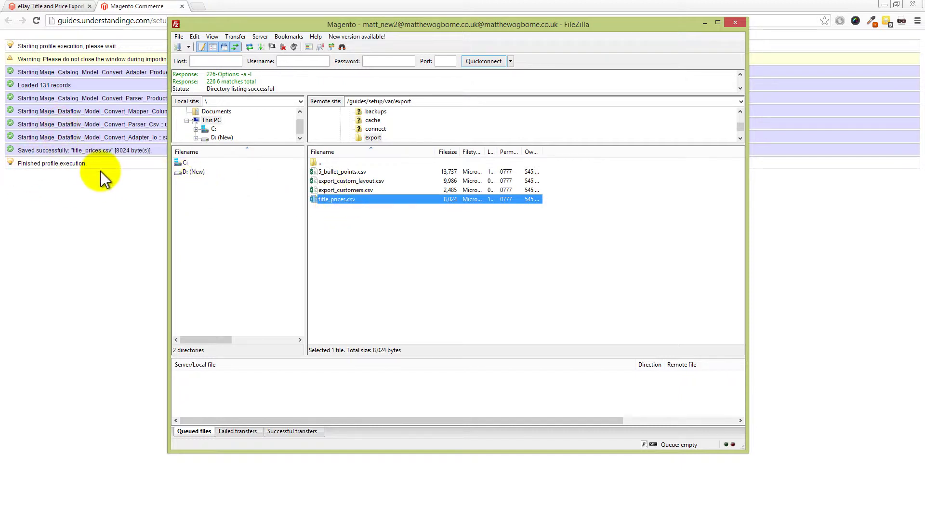
click(885, 5)
drag(371, 199, 97, 80)
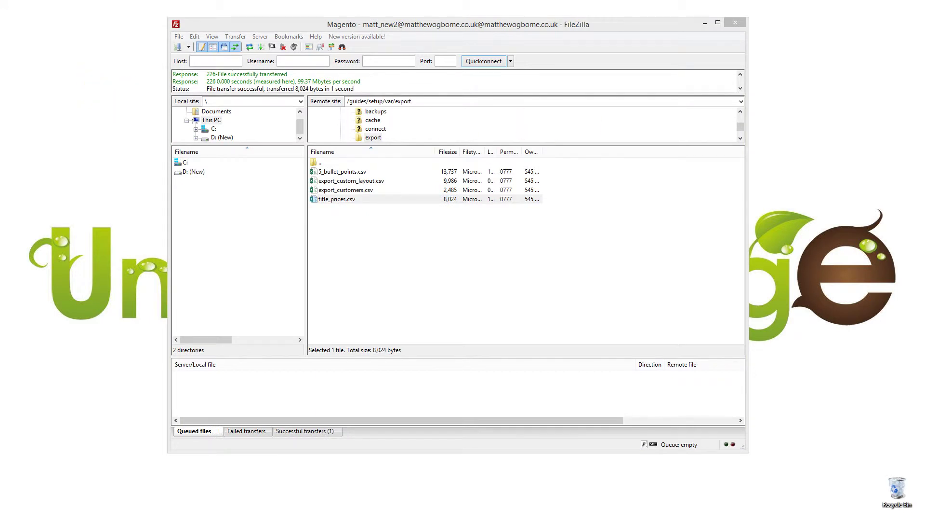
key(alt+Tab)
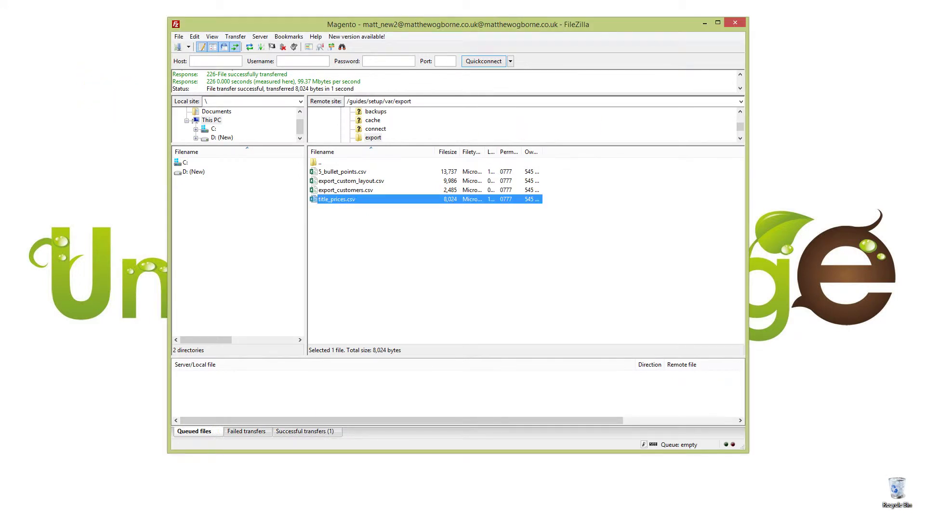
click(26, 24)
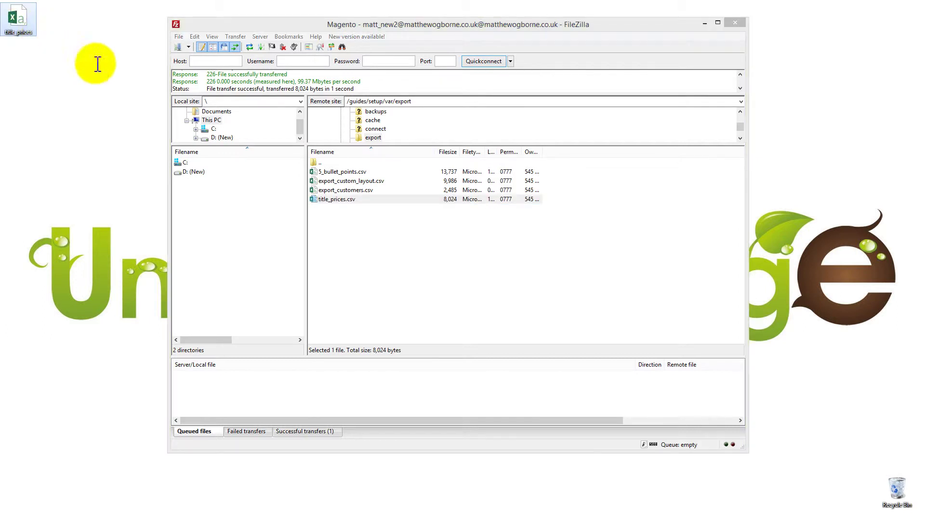
click(705, 23)
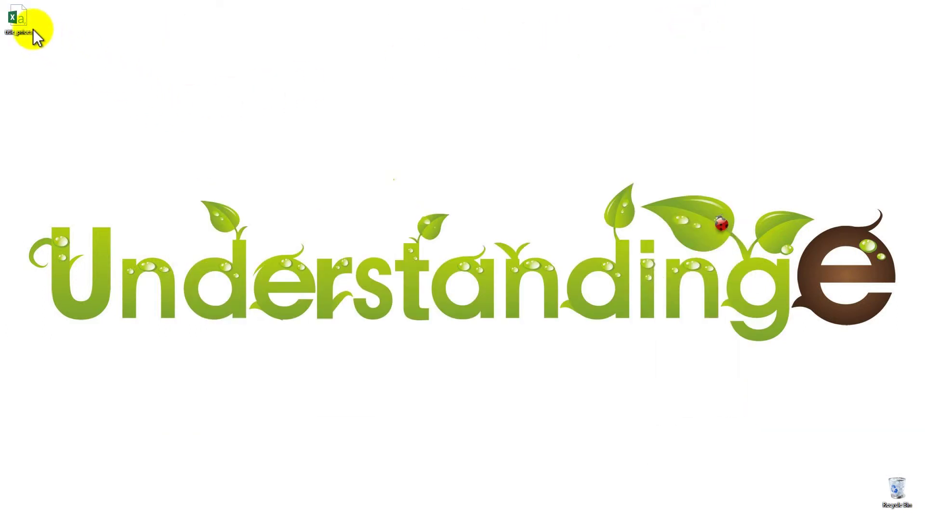
- Open the downloaded title_prices file in Excel and maximize its window
double_click(21, 20)
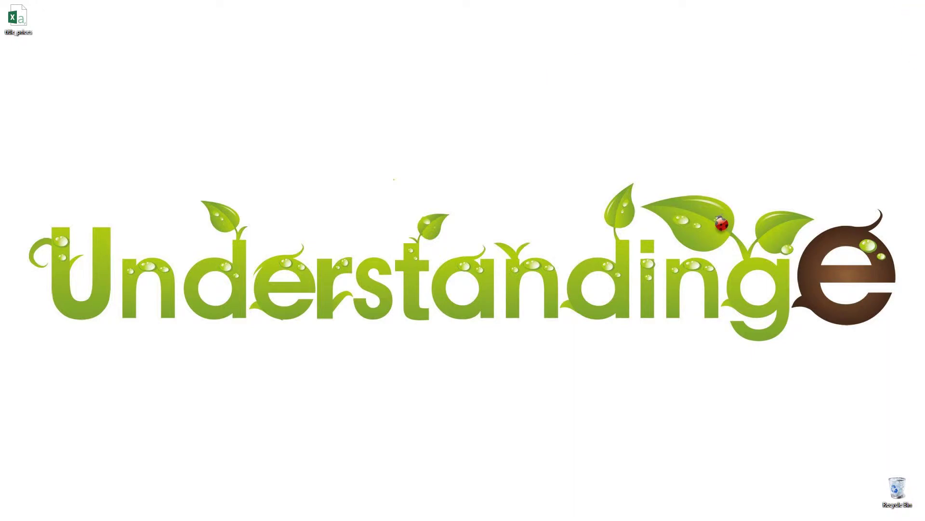
drag(362, 86, 393, 81)
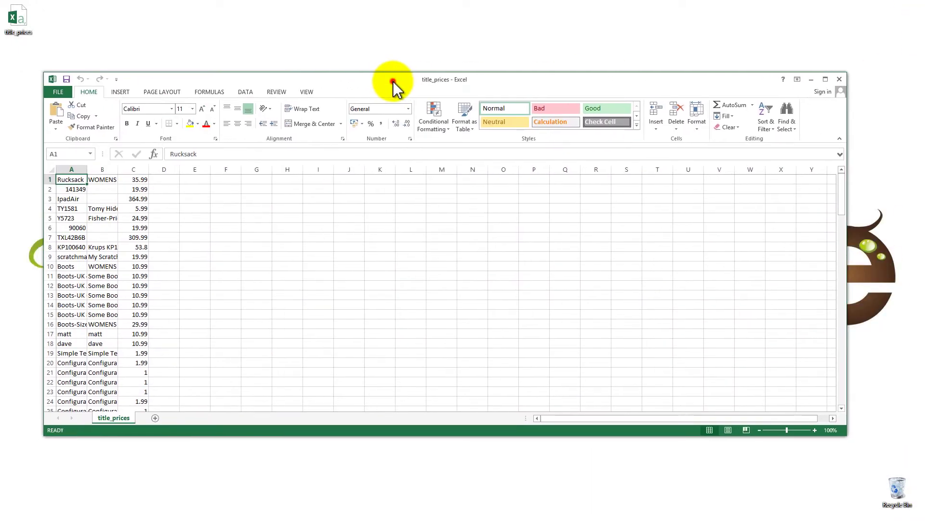
double_click(393, 81)
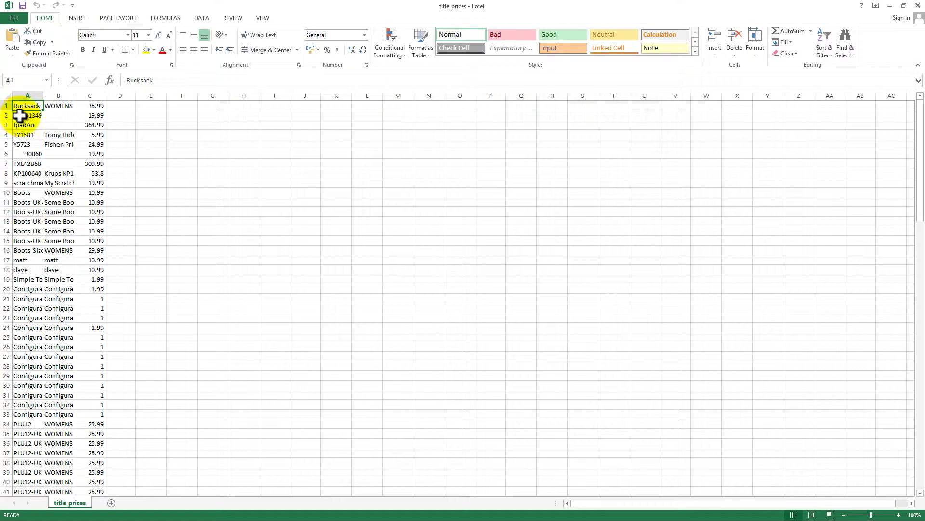
- Insert a row above the data and enter the headers sku, att_eby_title and price in A1 to C1
right_click(6, 105)
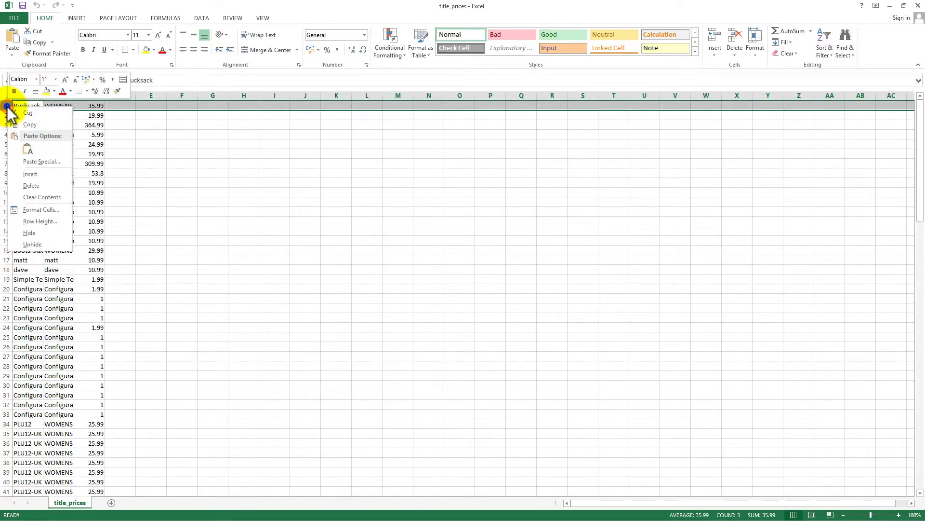
click(29, 174)
click(27, 107)
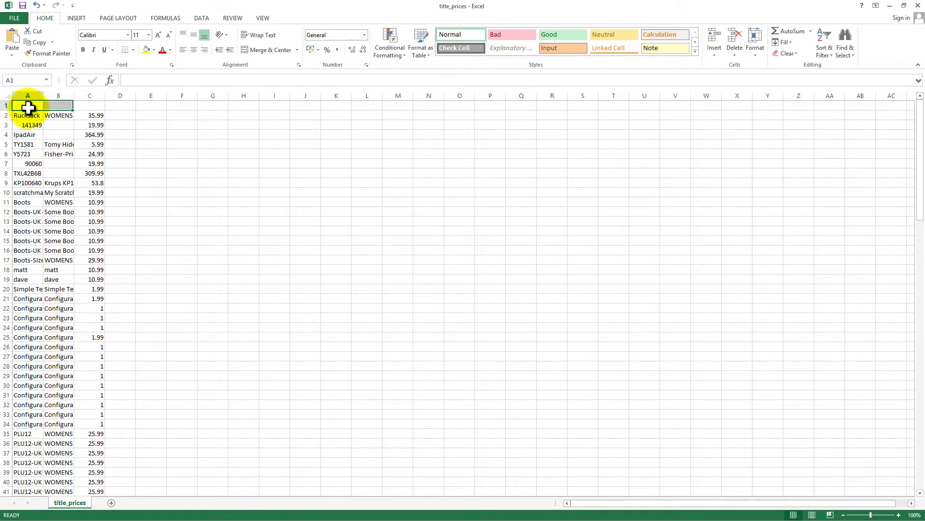
text(sku)
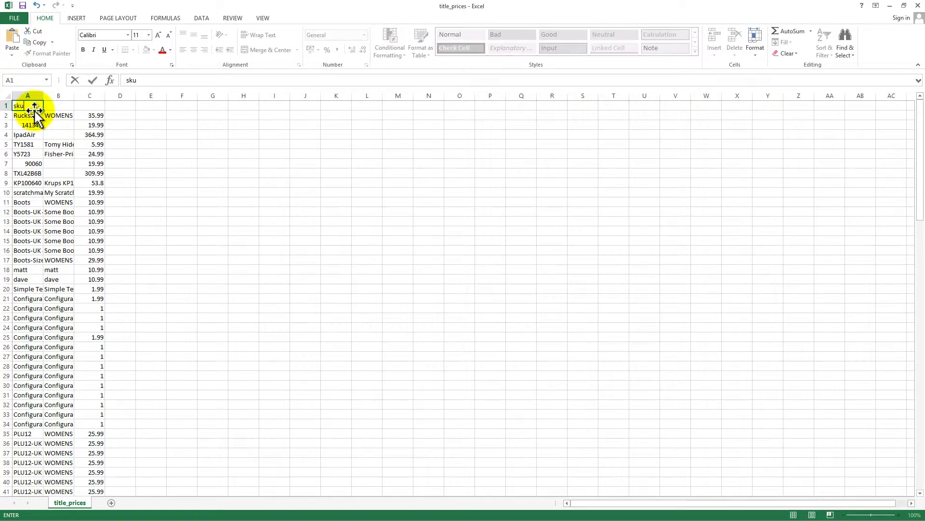
key(Tab)
text(att)
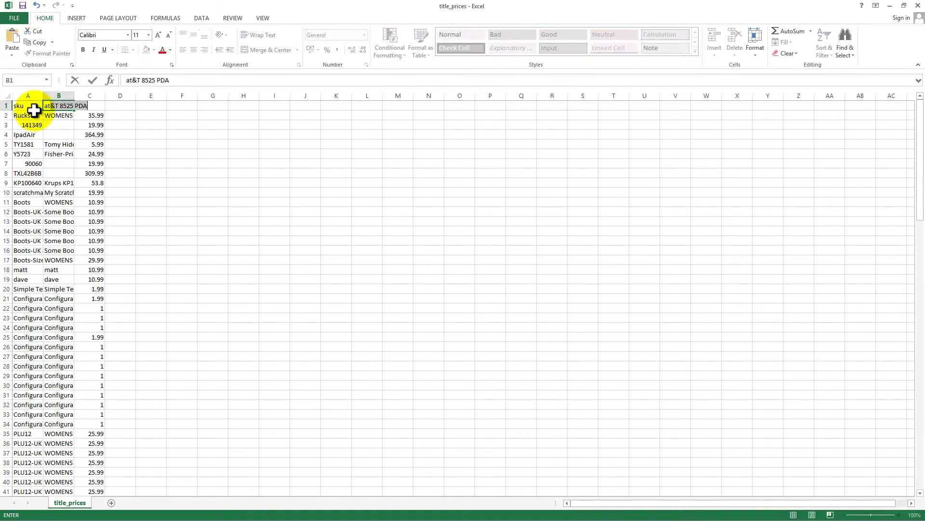
text(_eby_title)
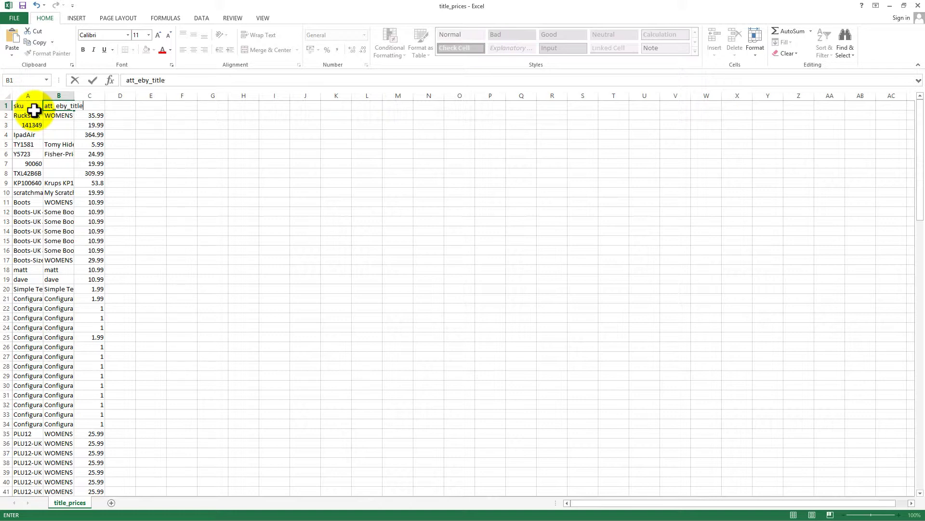
key(Tab)
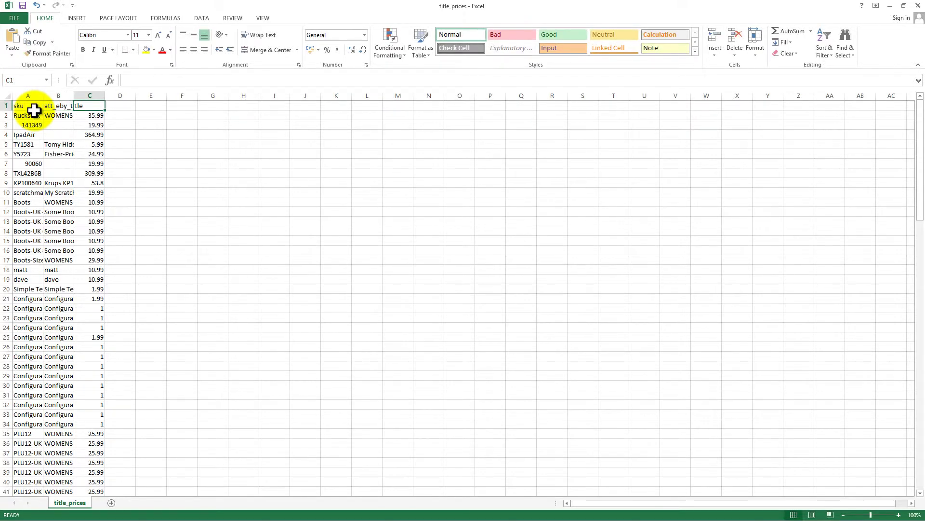
text(price)
key(Tab)
- Widen columns A to C and fill the header cells A1:C1 with yellow
drag(36, 96, 183, 102)
click(151, 154)
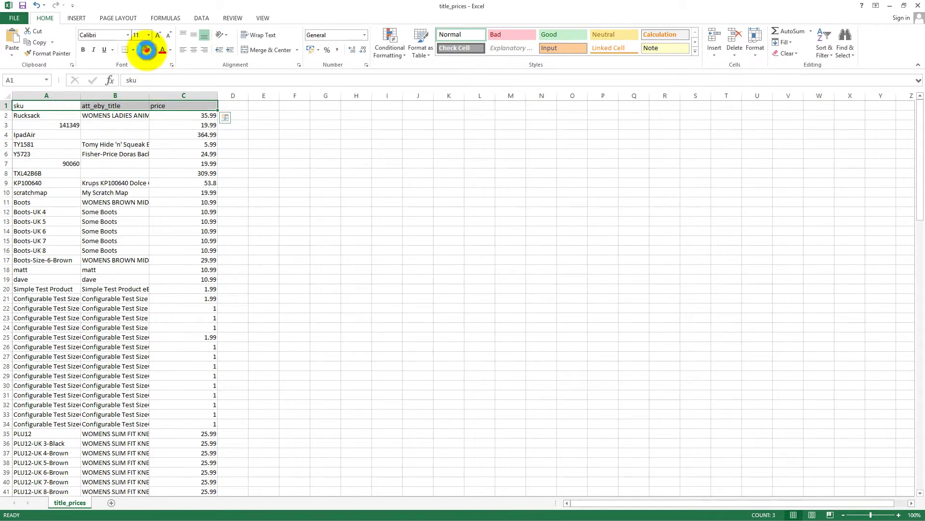
click(146, 49)
click(134, 145)
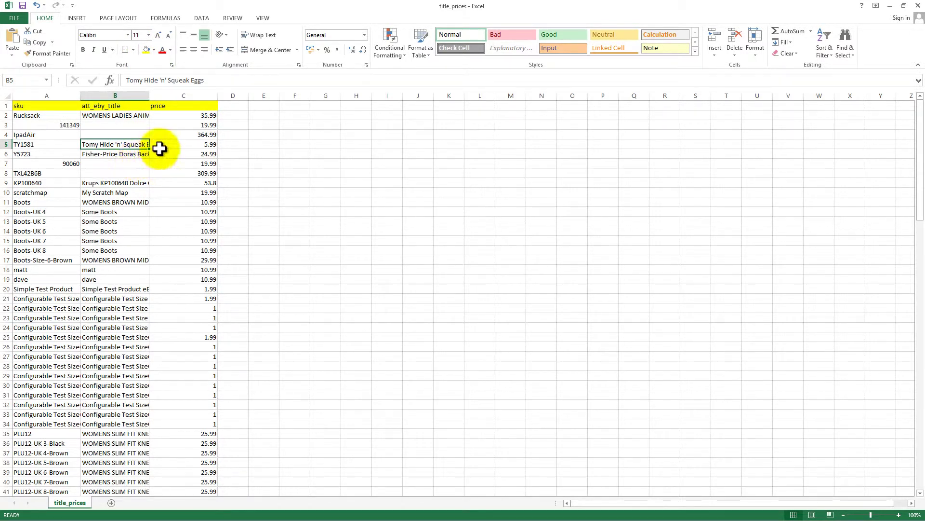
- Add the headers att_eby_price_au in D1 and att_eby_price_de in E1
click(239, 106)
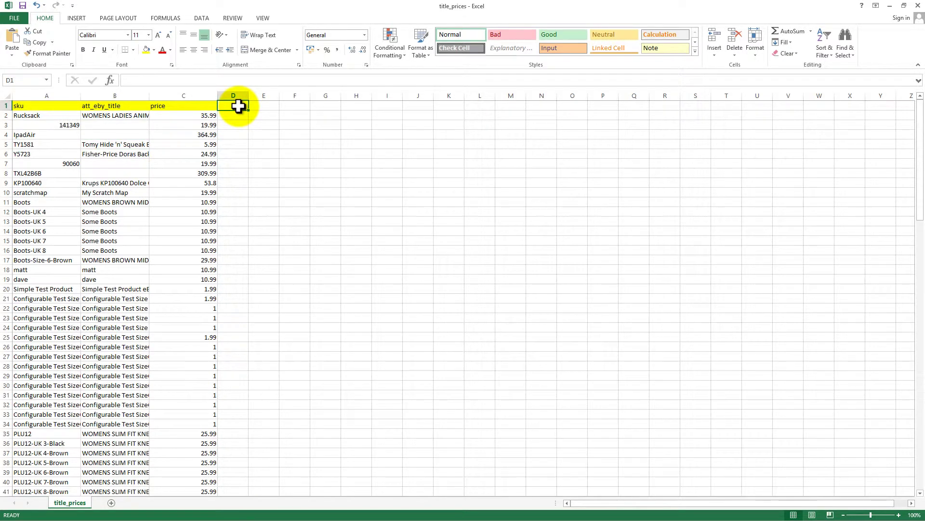
text(att)
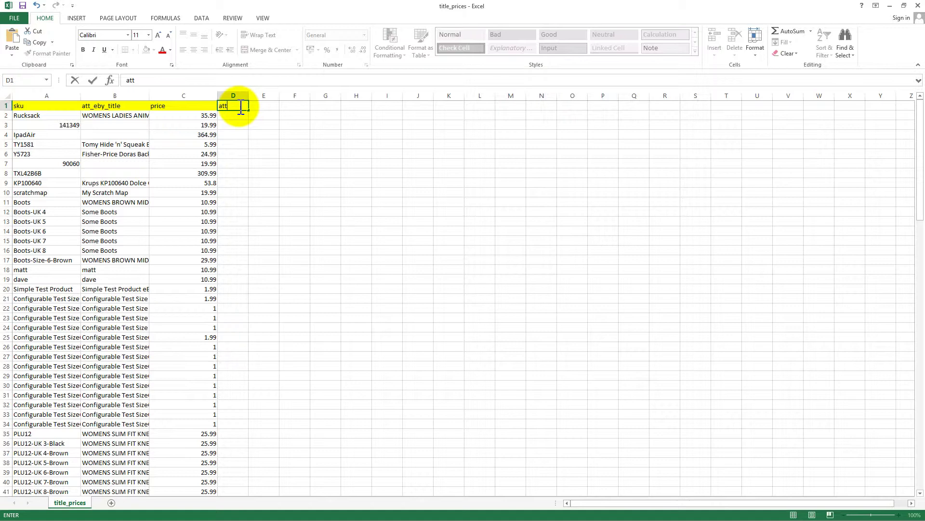
text(_eby_price_au)
key(Tab)
text(att)
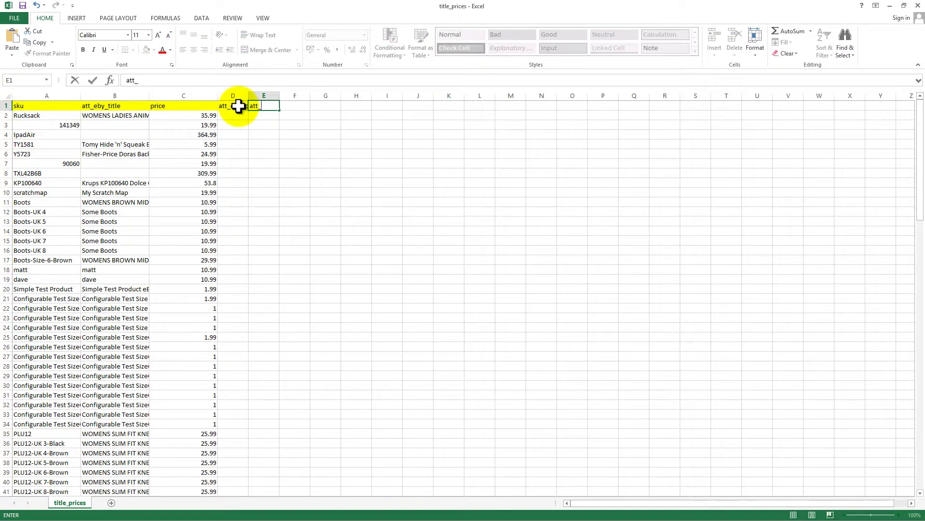
text(_eby_price_de)
key(Tab)
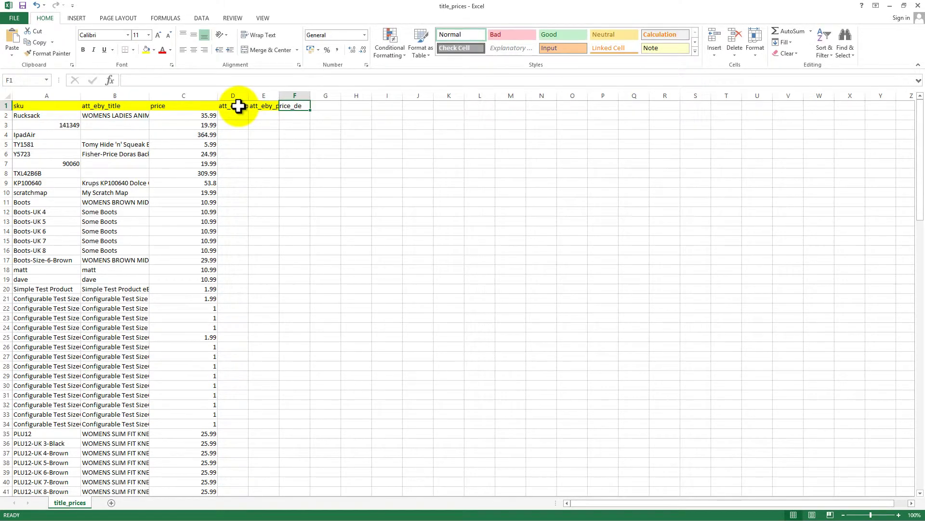
- Add the headers att_eby_title_au in F1 and att_eby_title_de in G1
text(att_eby_title)
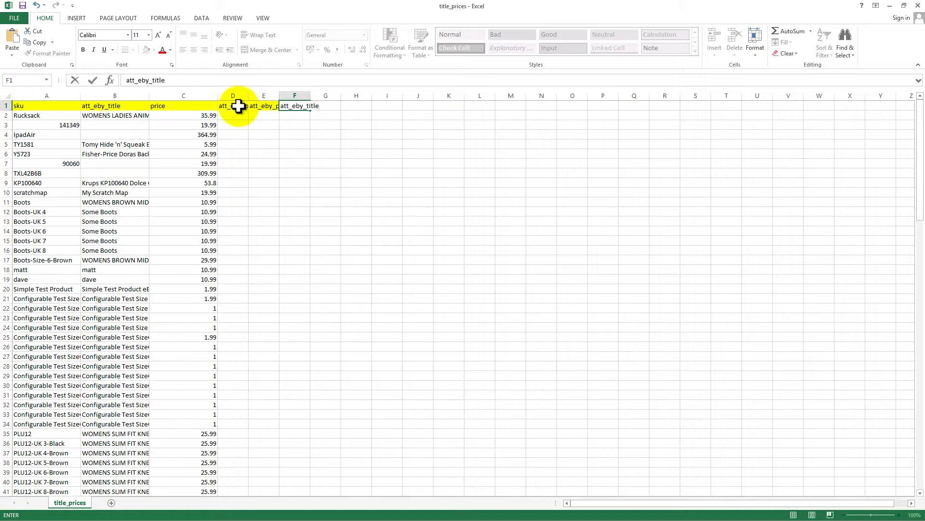
text(u)
click(320, 106)
click(322, 106)
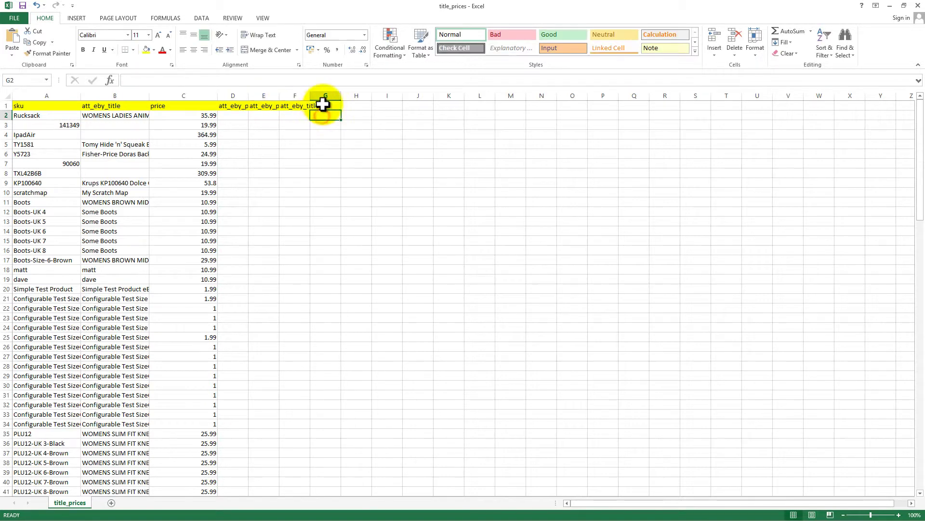
text(att_eby_title_)
click(176, 82)
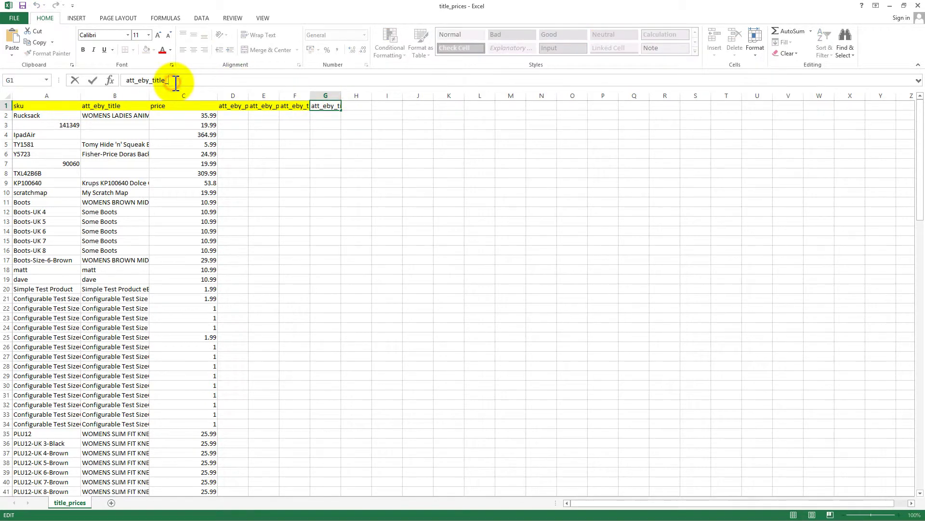
text(de)
key(Return)
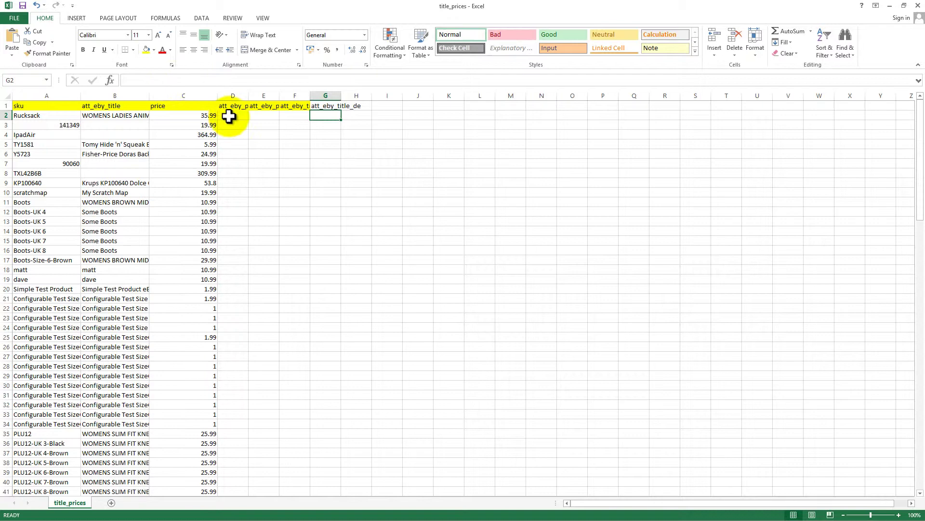
- Widen columns D to G to fit their header text
drag(233, 96, 335, 98)
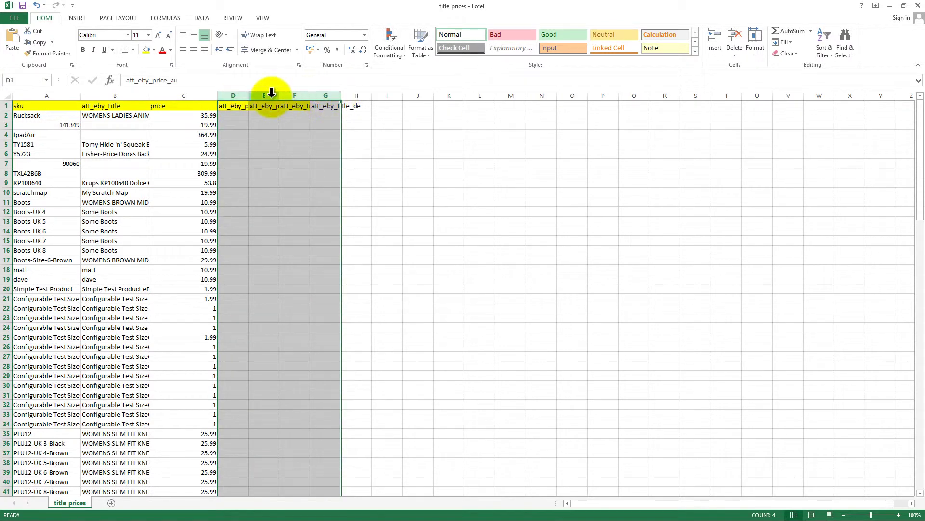
double_click(249, 96)
drag(270, 96, 291, 96)
click(355, 134)
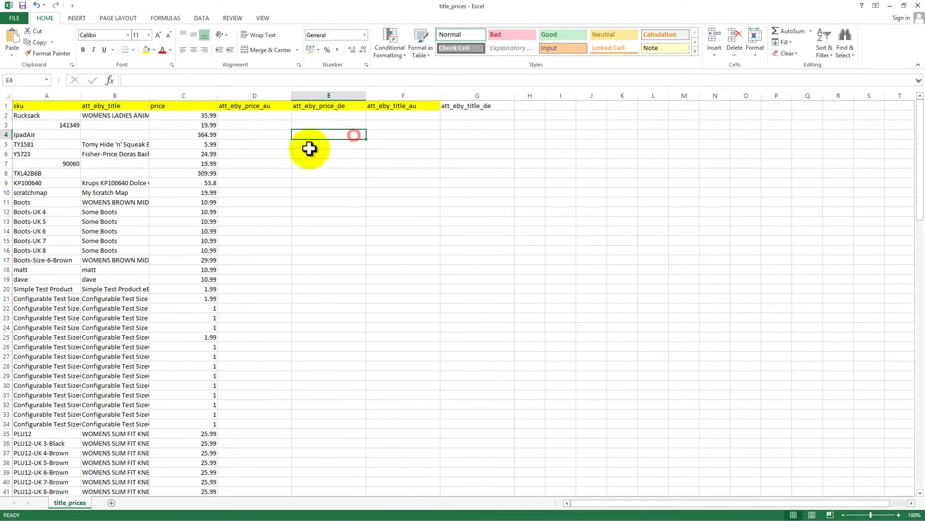
- Fill the header cell G1 with yellow to match the other column headers
click(464, 106)
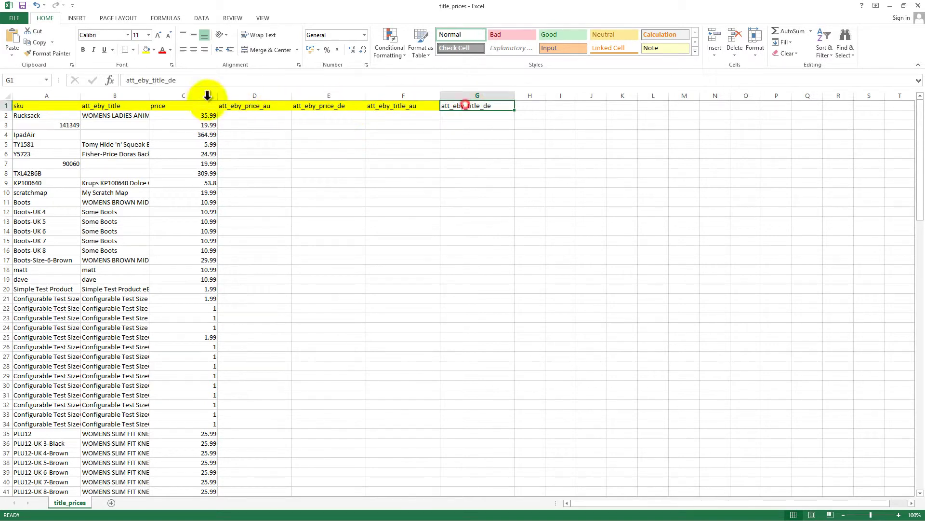
click(338, 117)
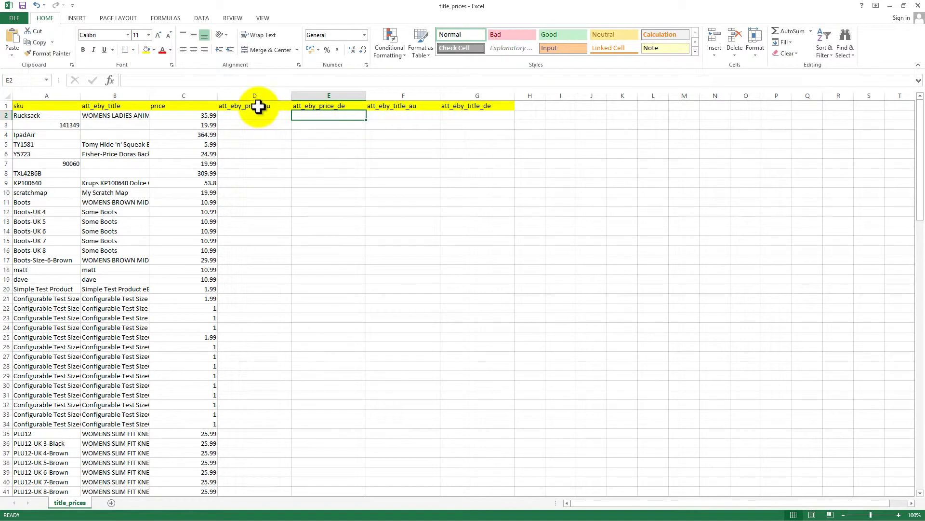
click(328, 107)
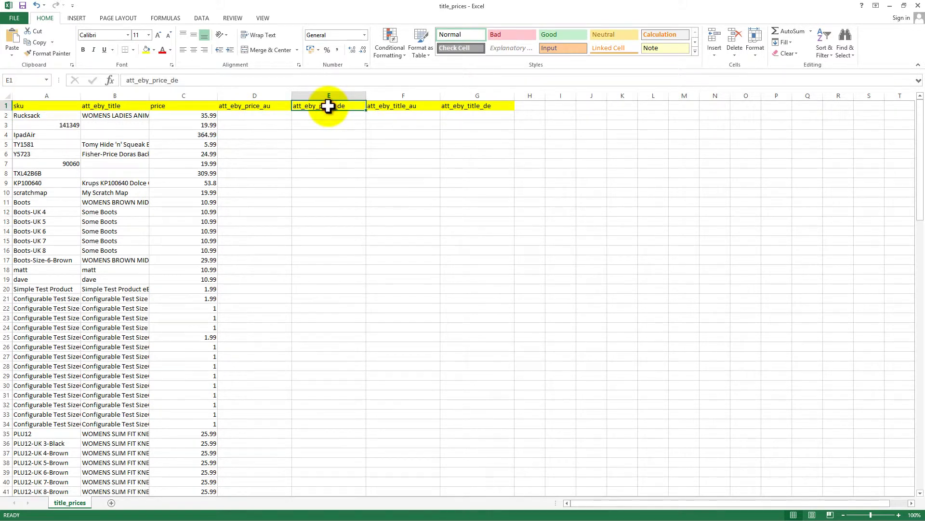
click(421, 104)
click(477, 106)
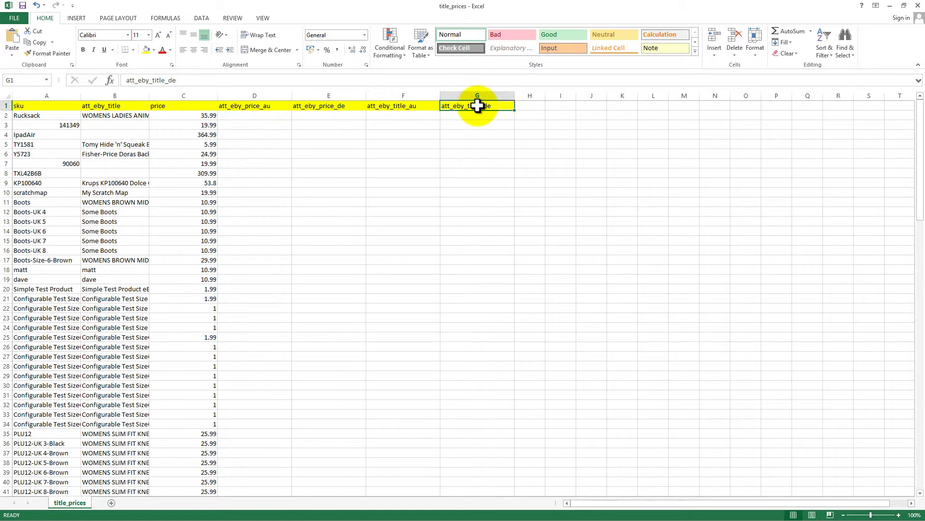
- Copy all the eBay titles in the att_eby_title column, from B2 down to B132
click(134, 123)
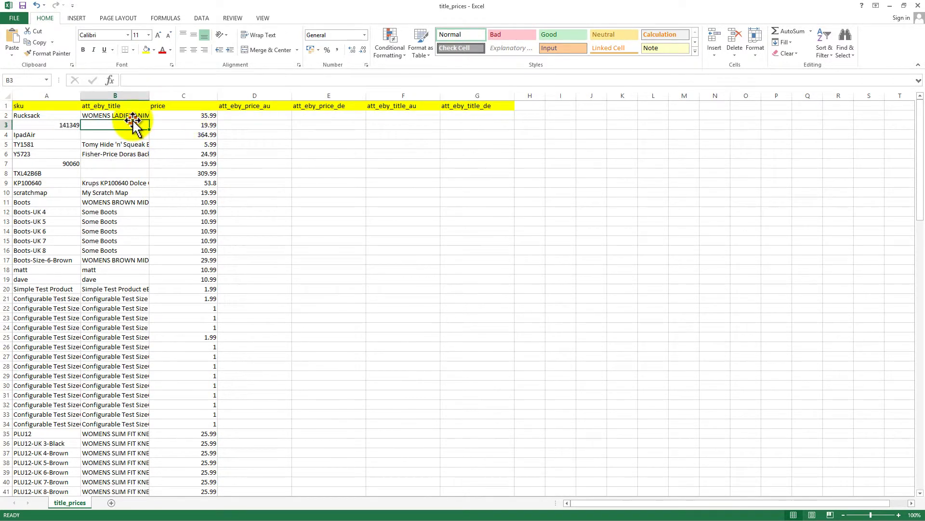
click(124, 114)
mouse_move(123, 115)
mouse_down()
mouse_move(154, 496)
mouse_move(124, 114)
mouse_up()
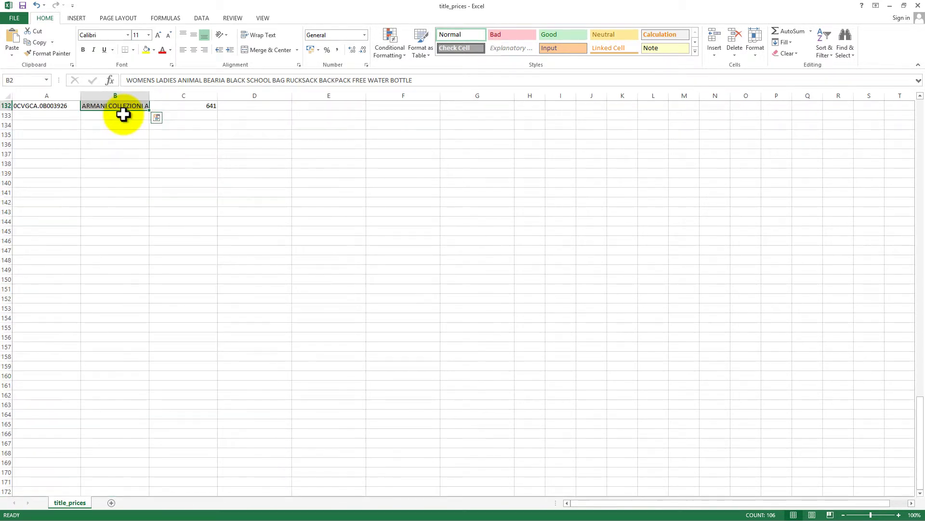
key(ctrl+c)
drag(919, 424, 916, 116)
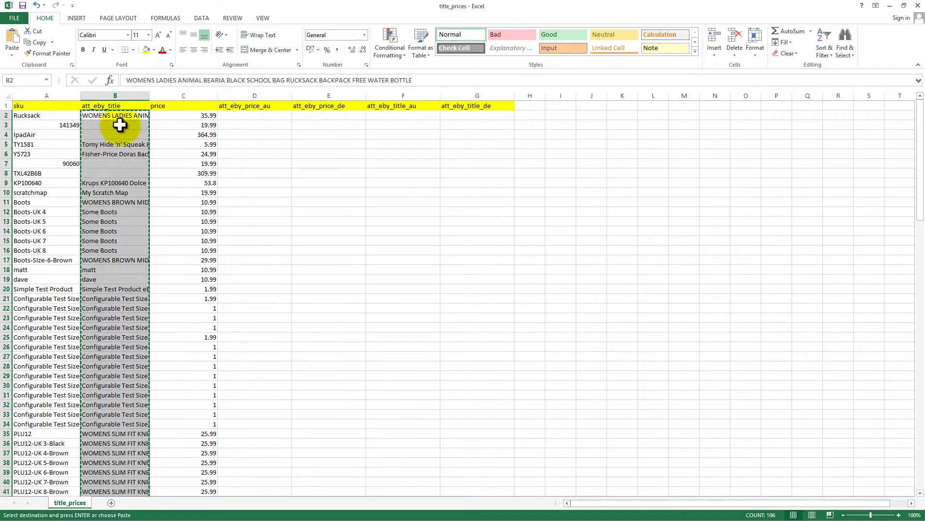
drag(125, 115, 133, 458)
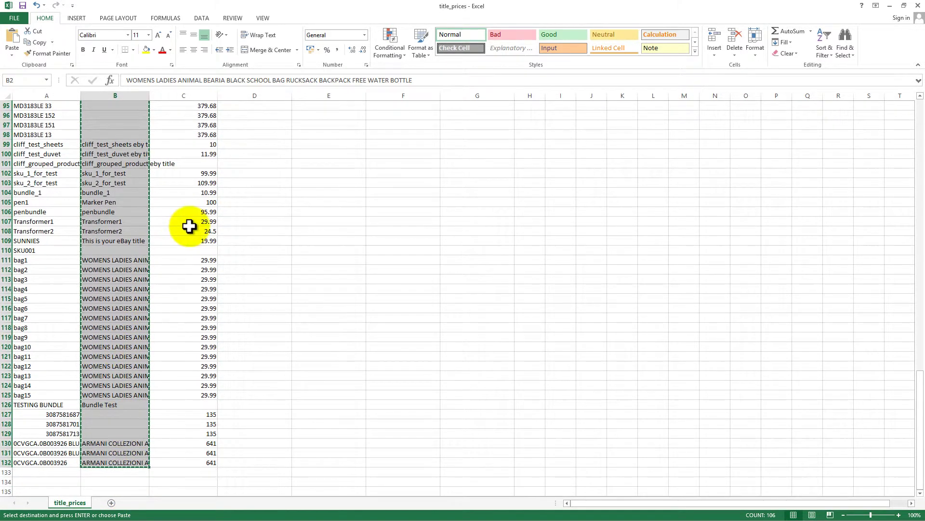
drag(919, 392, 909, 107)
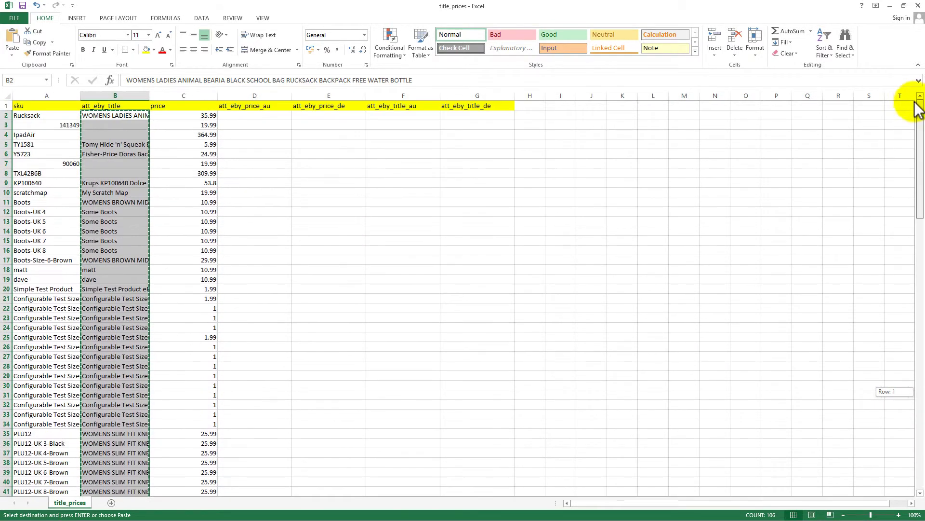
- Paste the copied titles into the att_eby_title_au and att_eby_title_de columns, starting at F2 and G2
click(398, 115)
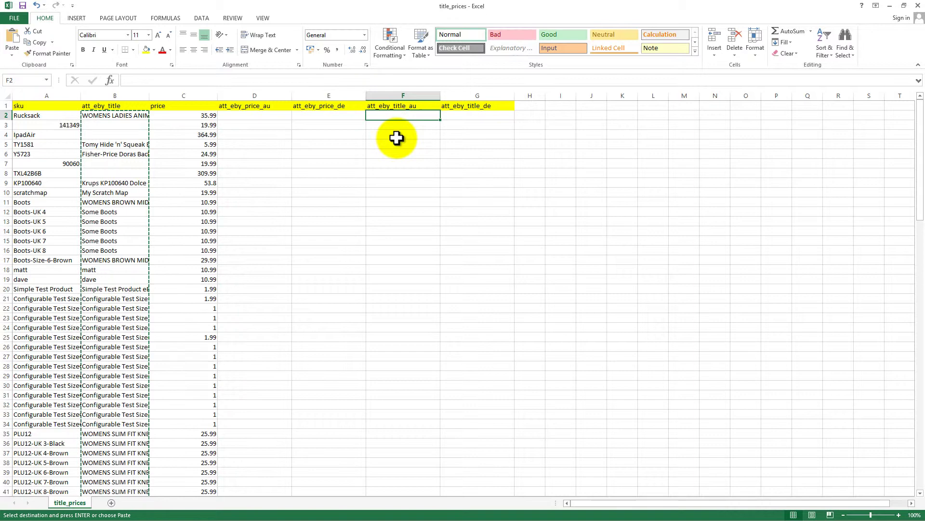
key(ctrl+v)
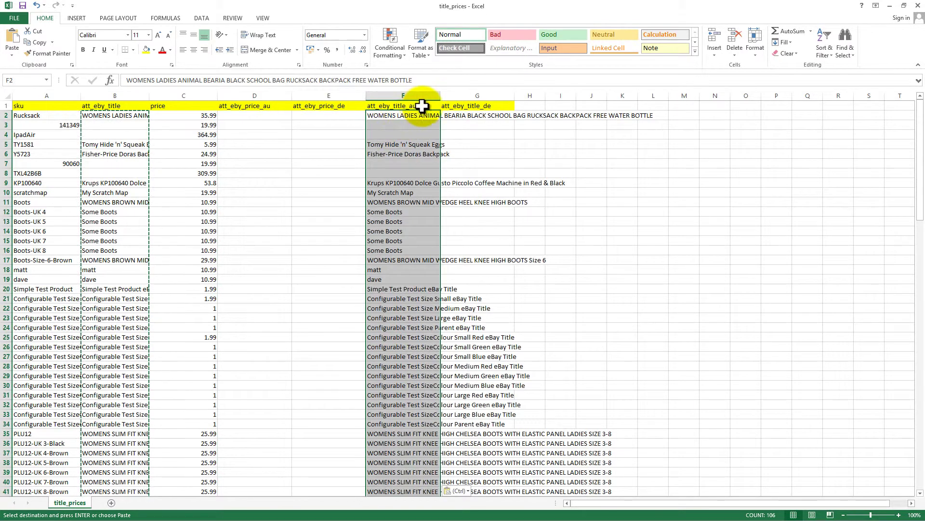
click(461, 116)
key(ctrl+v)
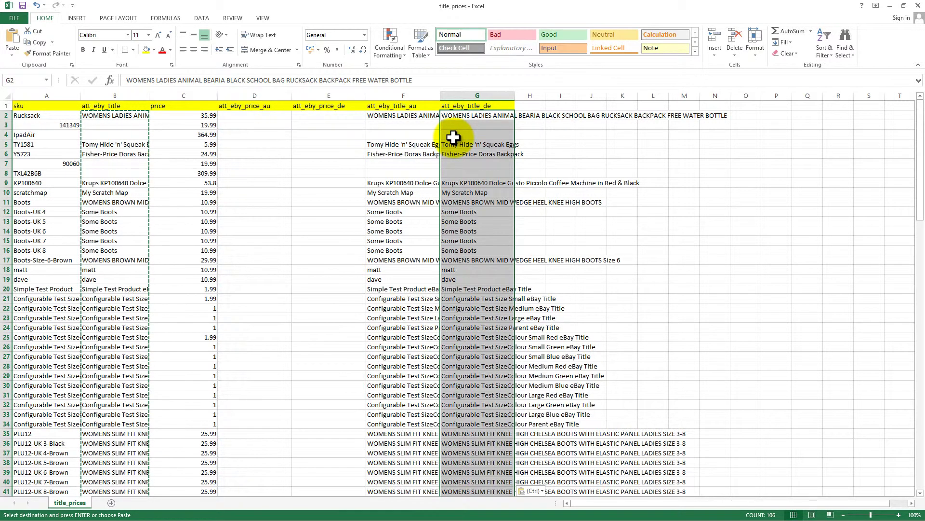
- Select D2 for the Australian price, switch to the browser and open xe.com in a new tab
click(260, 119)
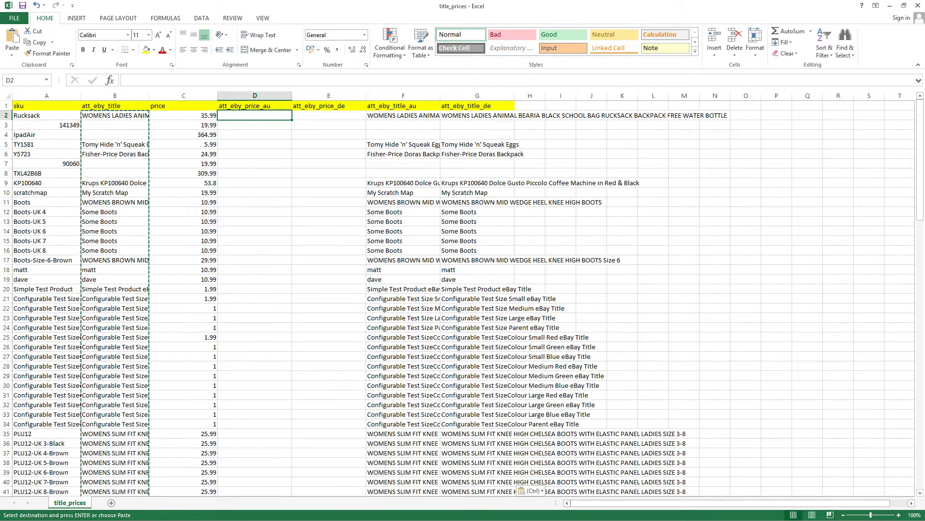
key(alt+Tab)
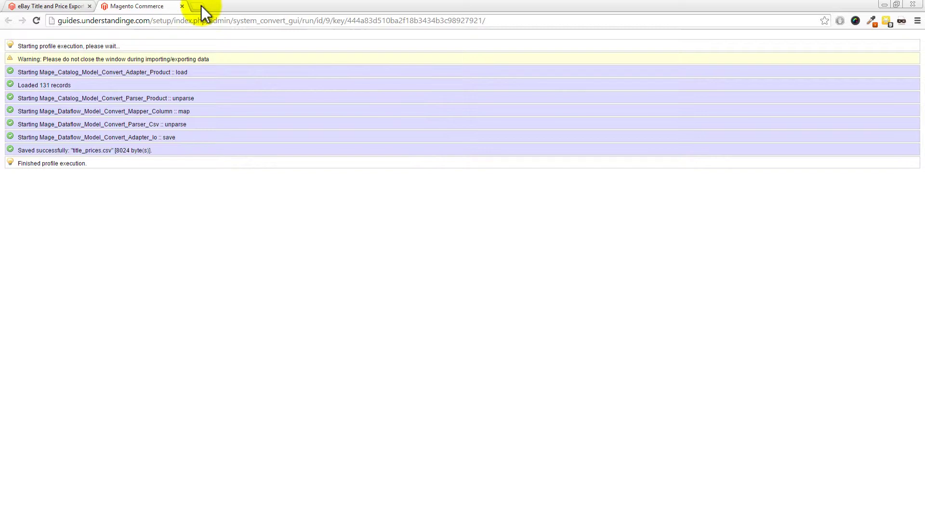
click(200, 7)
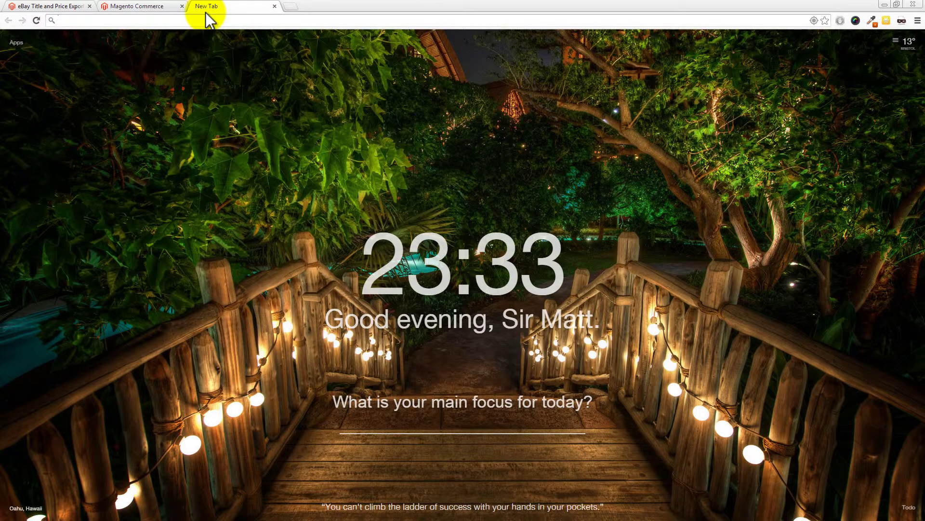
text(xe)
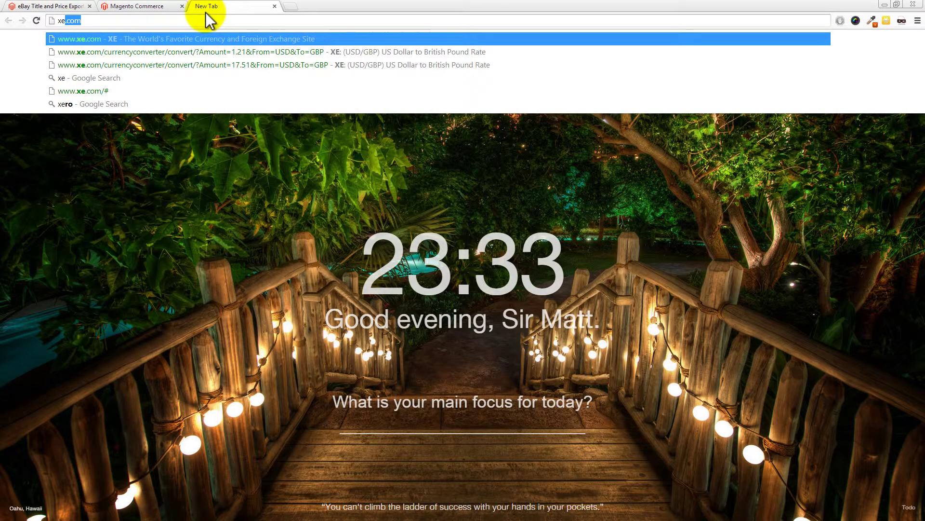
text(com)
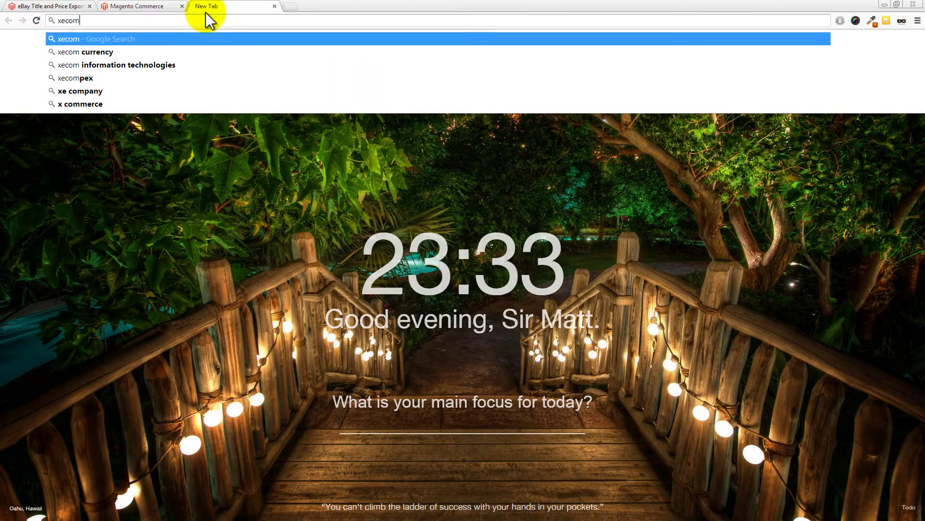
key(BackSpace)
key(BackSpace)
key(Return)
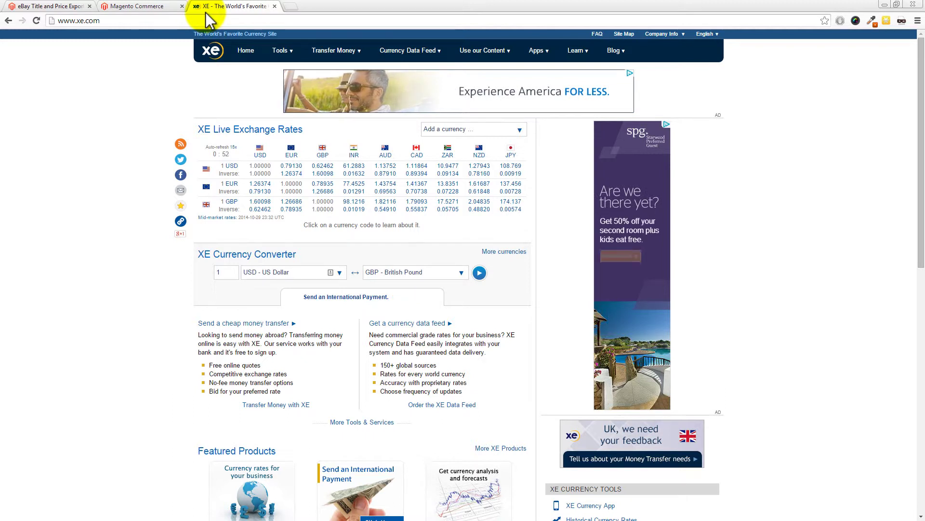
- Look up the exchange rate for 1 GBP - British Pound to AUD - Australian Dollar in the XE Currency Converter
click(227, 272)
text(1)
click(275, 273)
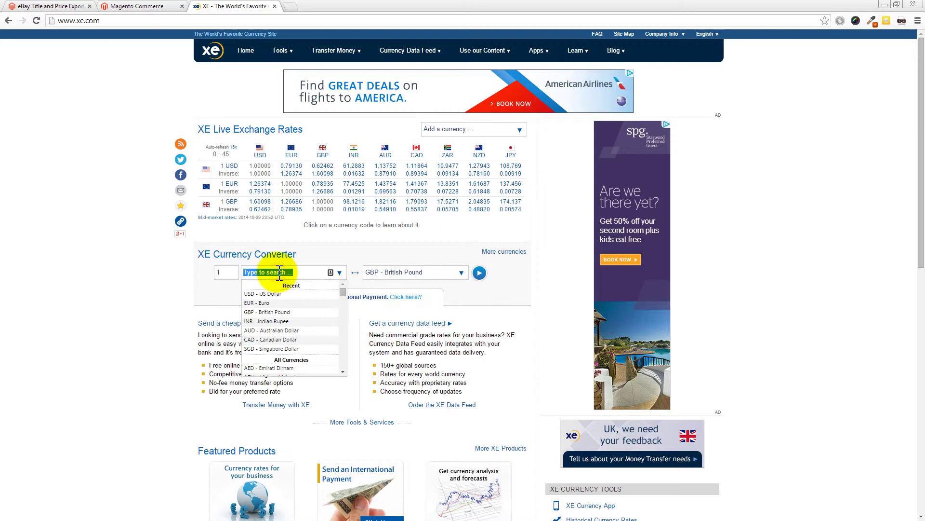
click(264, 312)
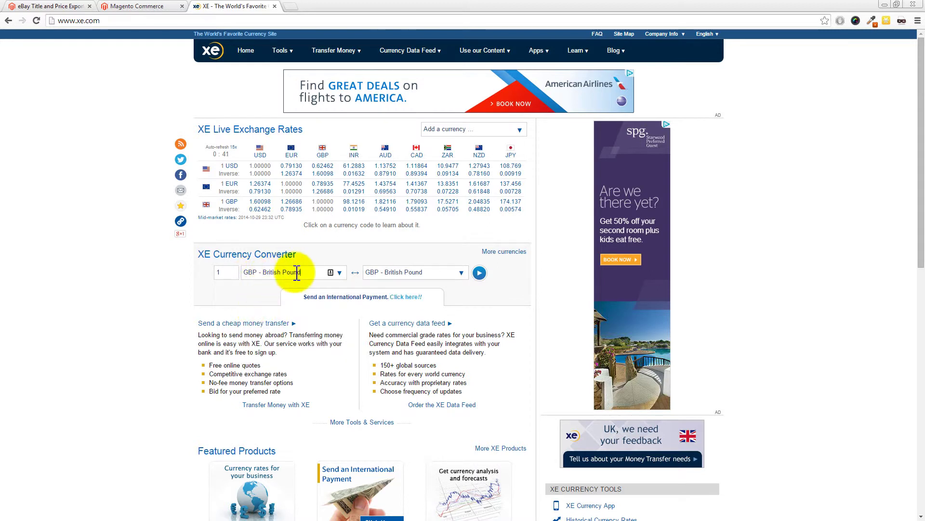
click(403, 273)
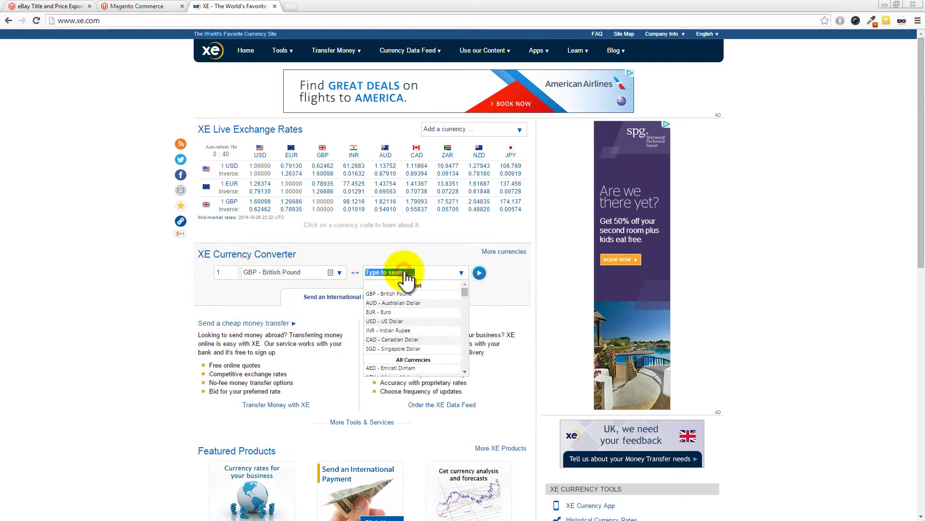
click(402, 303)
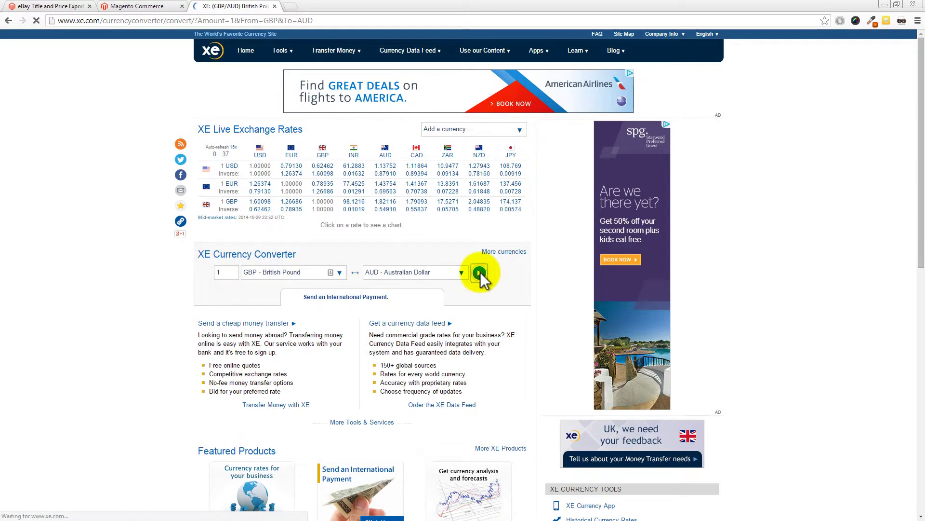
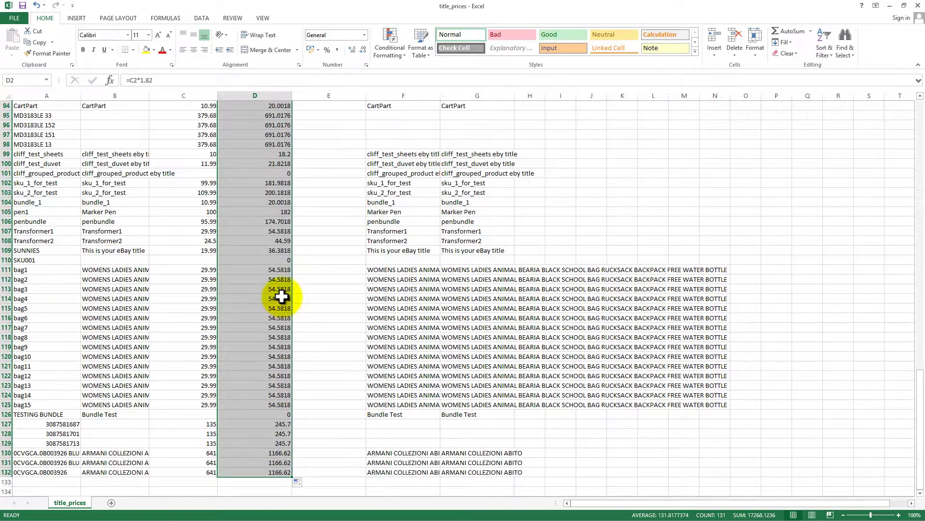
- Select E2 for the German price, bring the browser over the sheet and reopen the XE home page in a wider window
scroll(282, 293, up, 20)
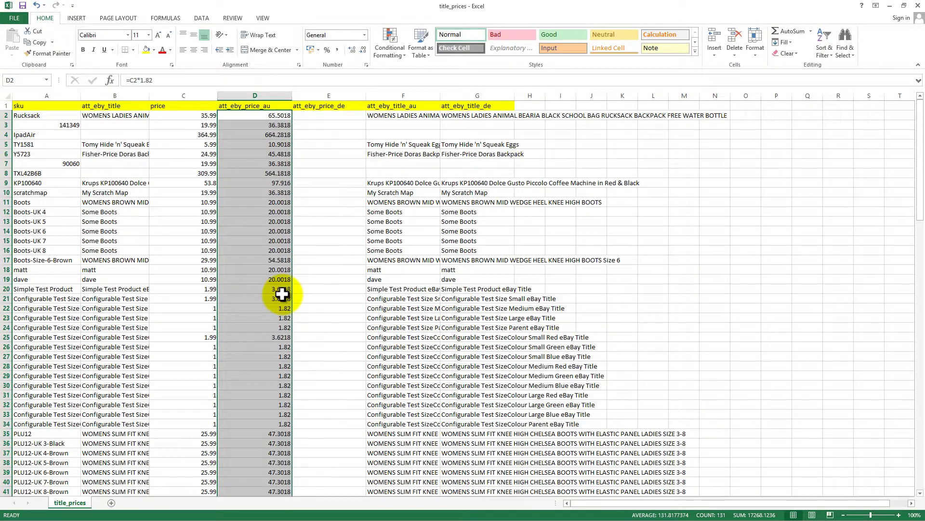
click(317, 116)
click(318, 117)
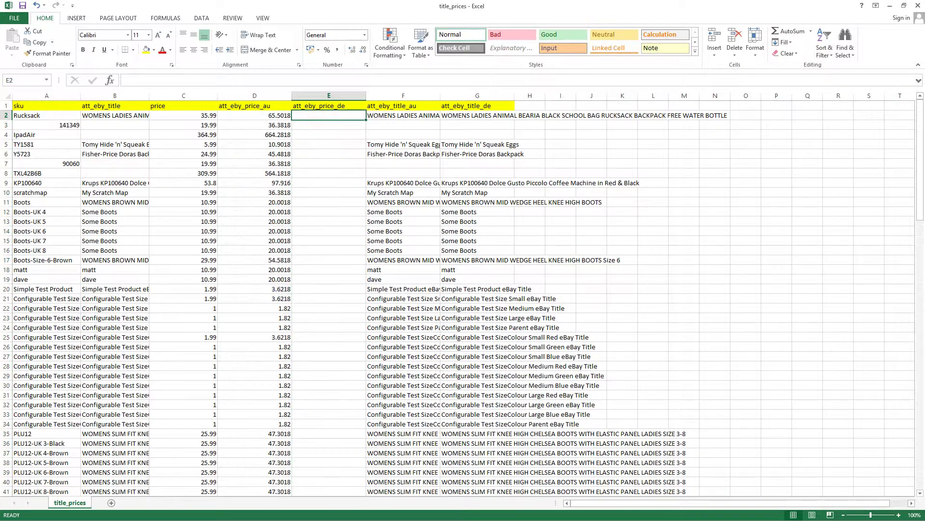
drag(924, 42, 583, 43)
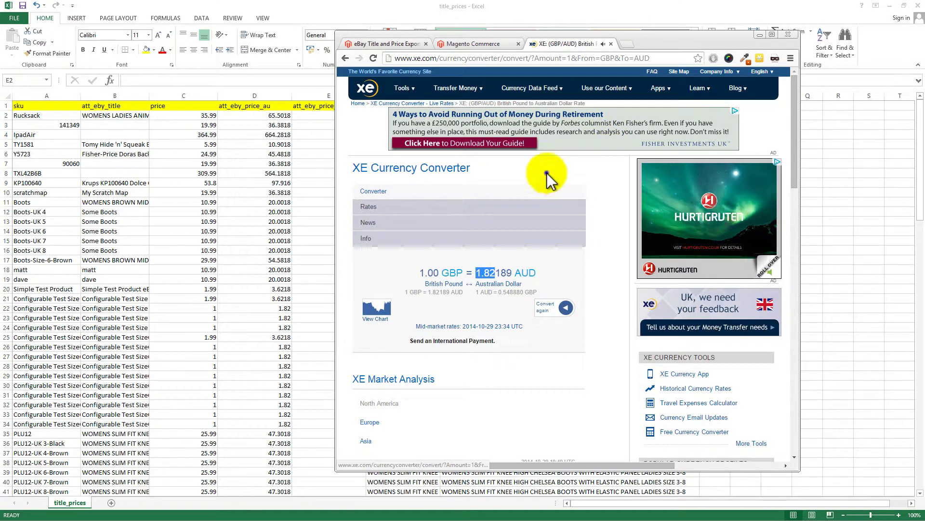
click(569, 179)
click(464, 202)
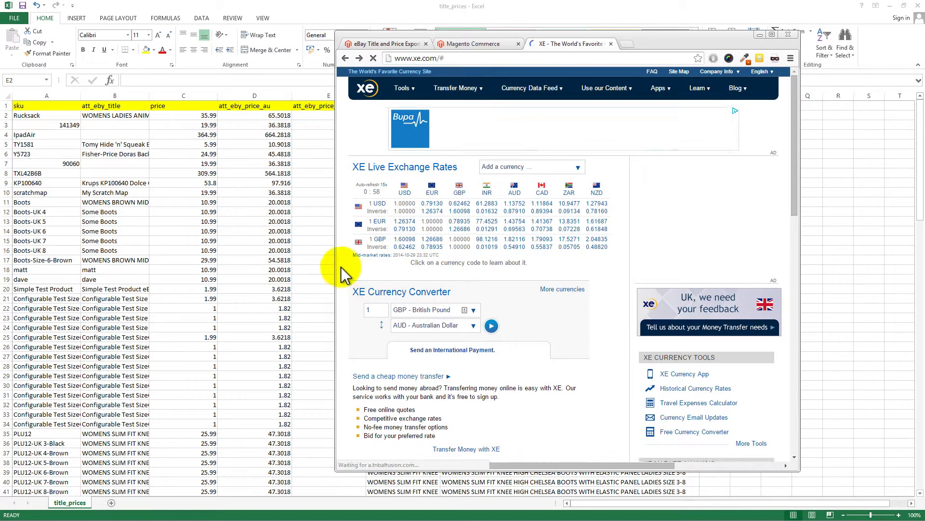
drag(336, 265, 201, 264)
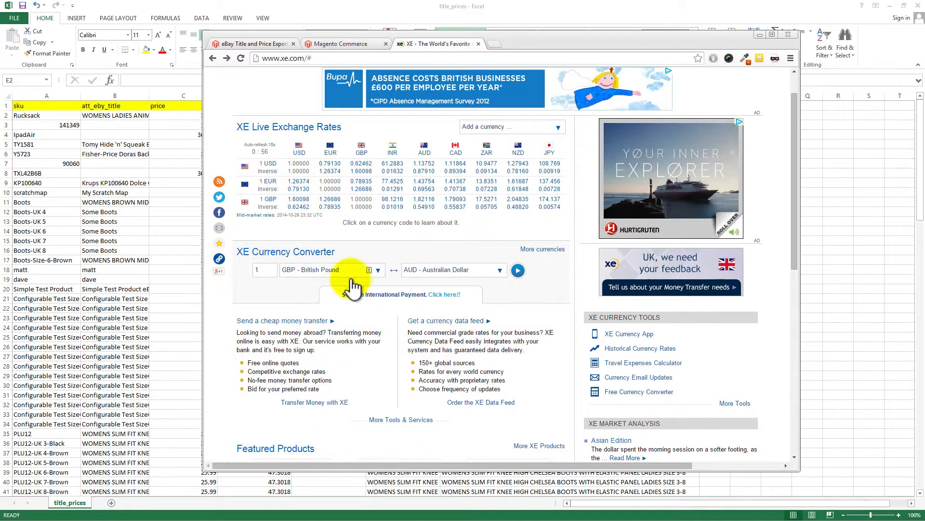
- Look up the exchange rate for 1 GBP - British Pound to EUR - Euro in the XE Currency Converter
click(450, 271)
click(424, 310)
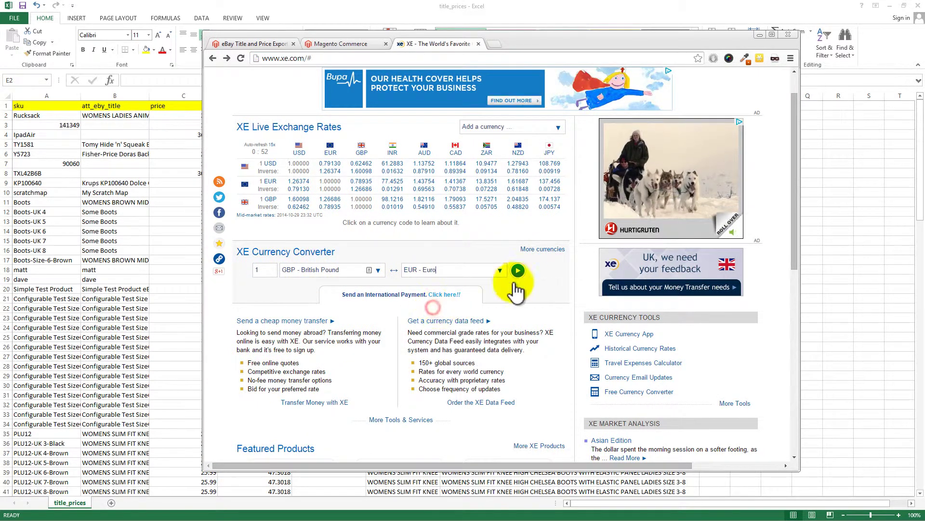
click(518, 271)
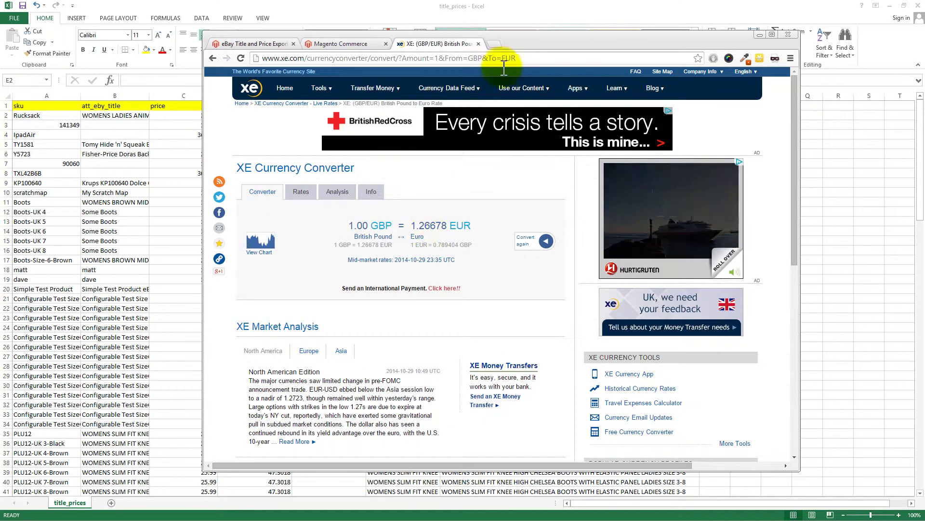
- Return to Excel, enter the formula =C2*1.27 in E2 and fill it down the att_eby_price_de column
key(alt+Tab)
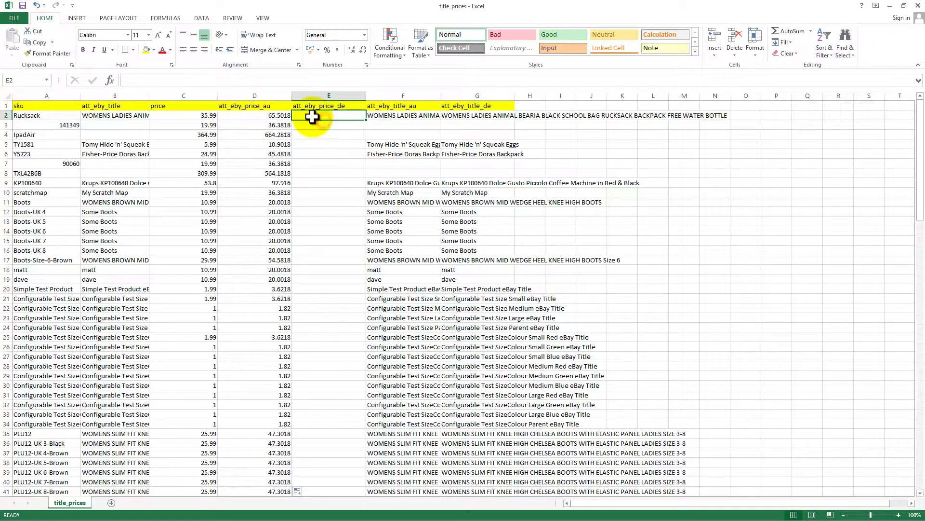
text(=)
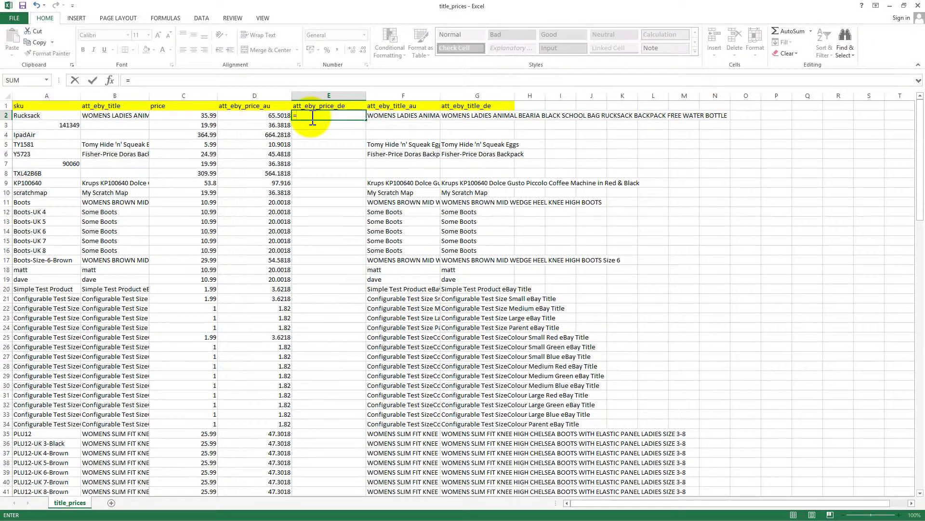
click(195, 116)
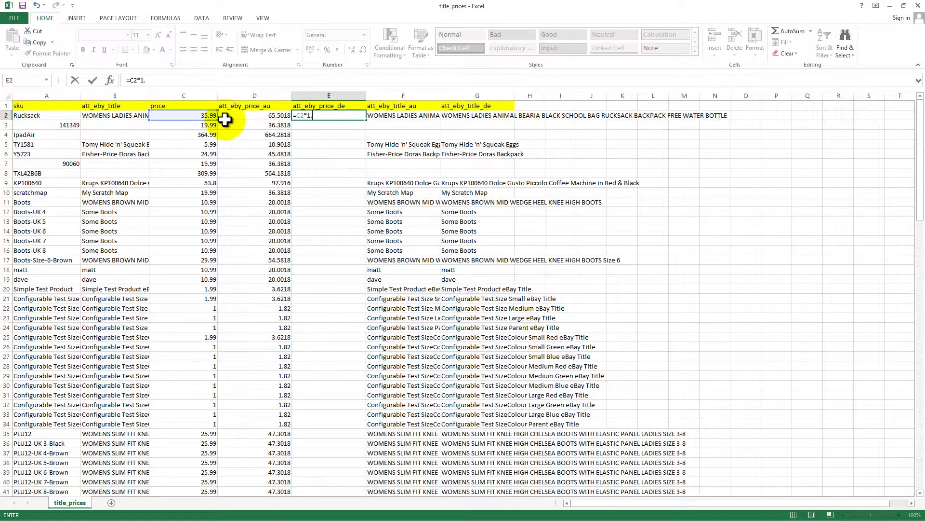
text(*1.27)
key(ctrl+Return)
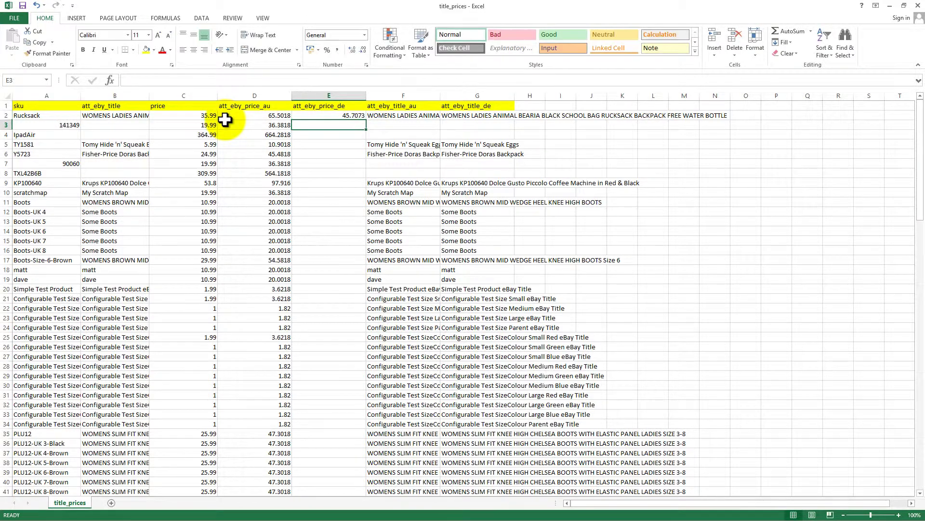
double_click(366, 121)
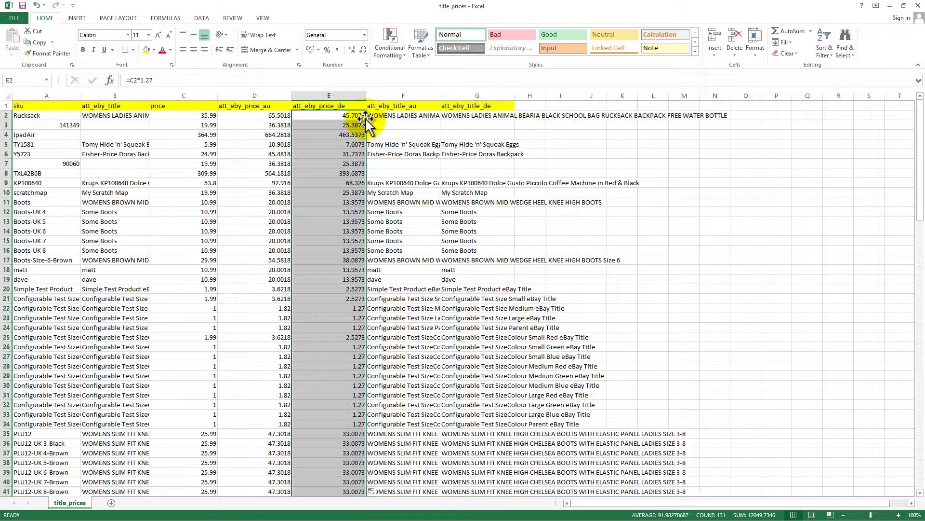
- Review the source price in C2 and the Australian price formula in D2
click(203, 116)
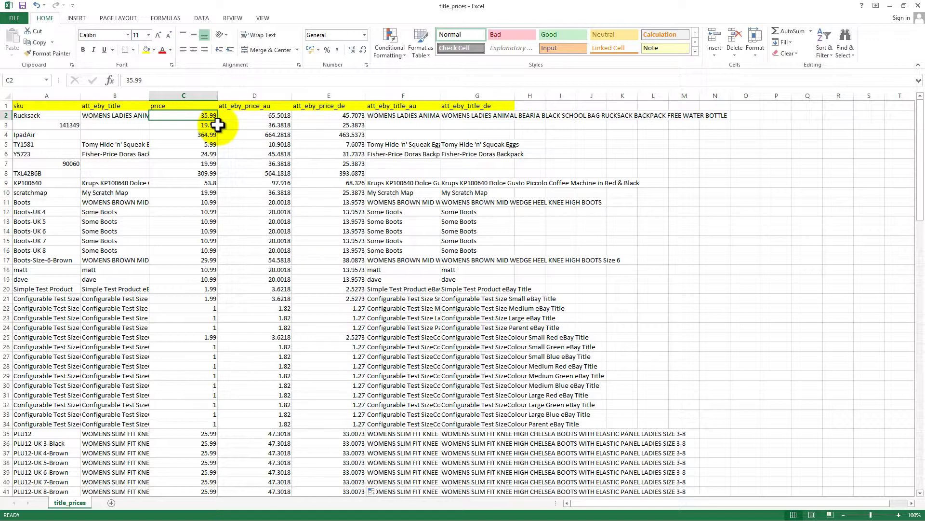
click(277, 117)
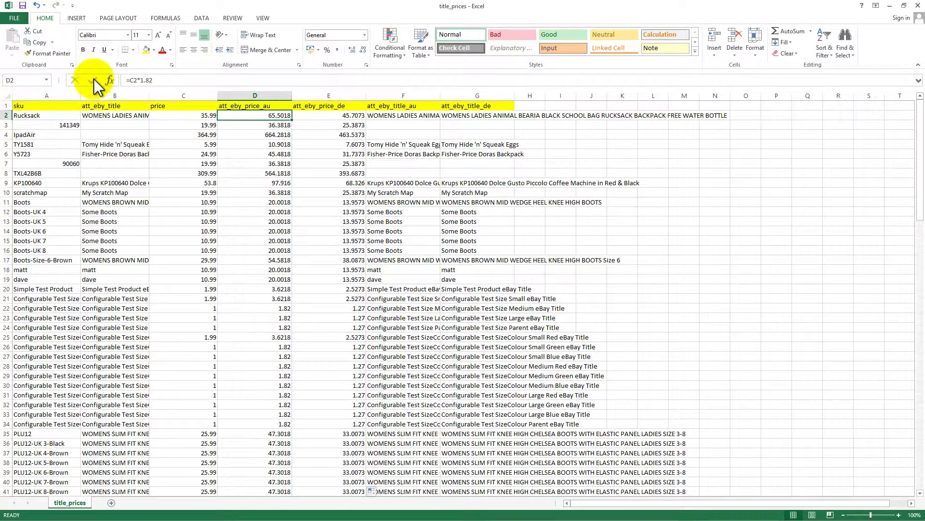
- Save the sheet to the Desktop as the comma-delimited CSV title_prices_updated, keeping the CSV format, and minimize the workbook window
click(16, 17)
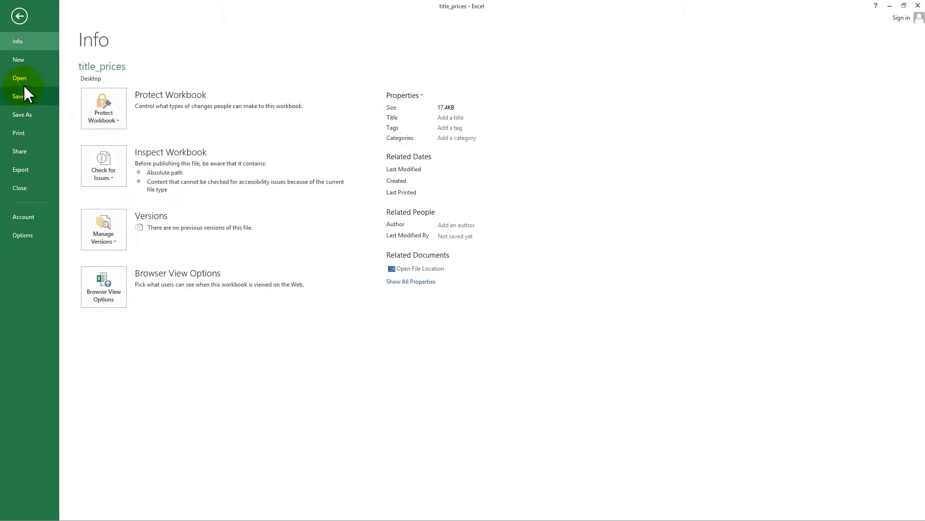
click(23, 114)
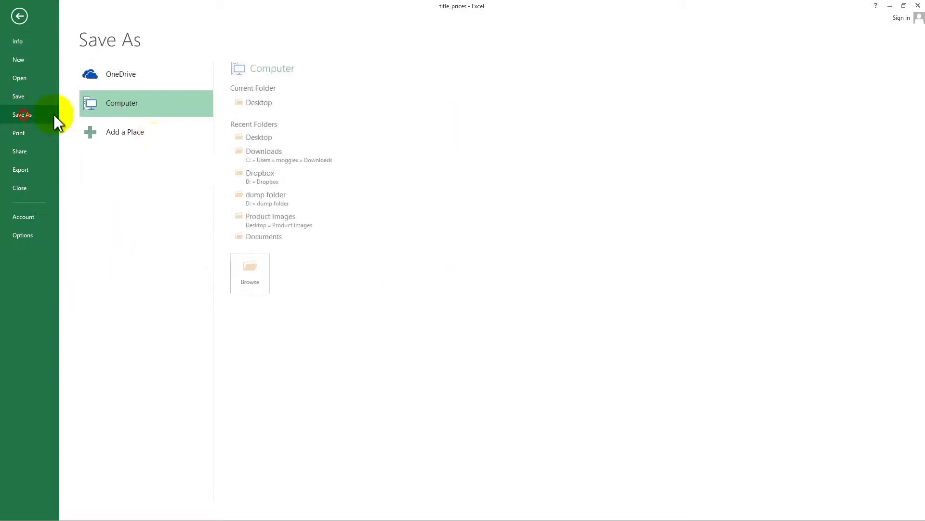
click(254, 138)
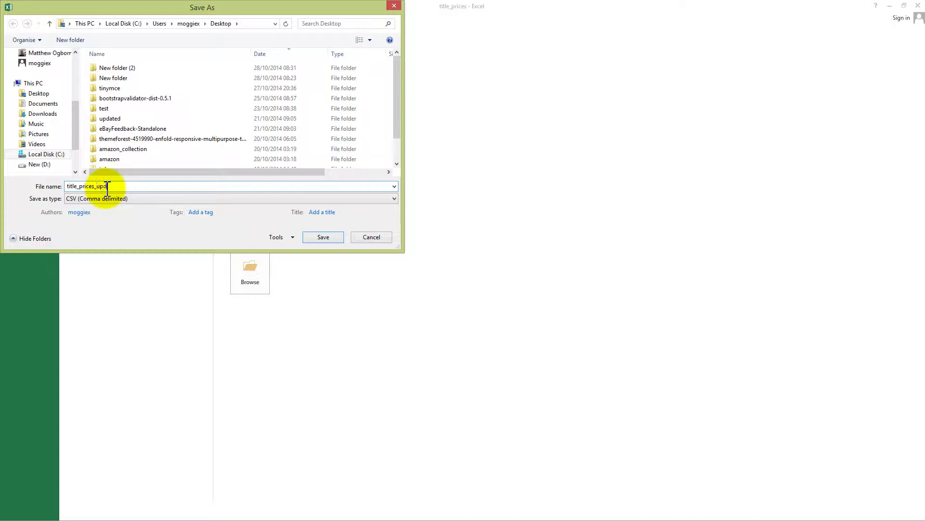
text(_updated)
key(Return)
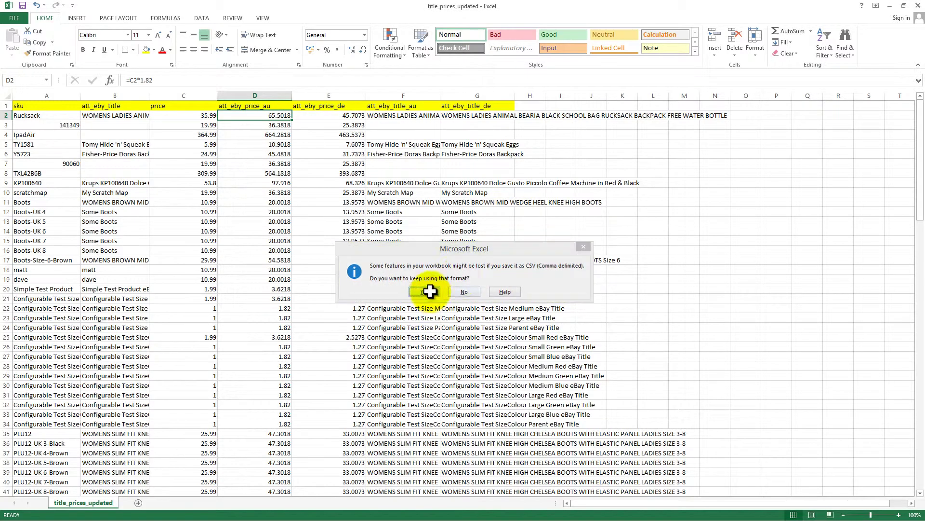
click(433, 296)
click(890, 6)
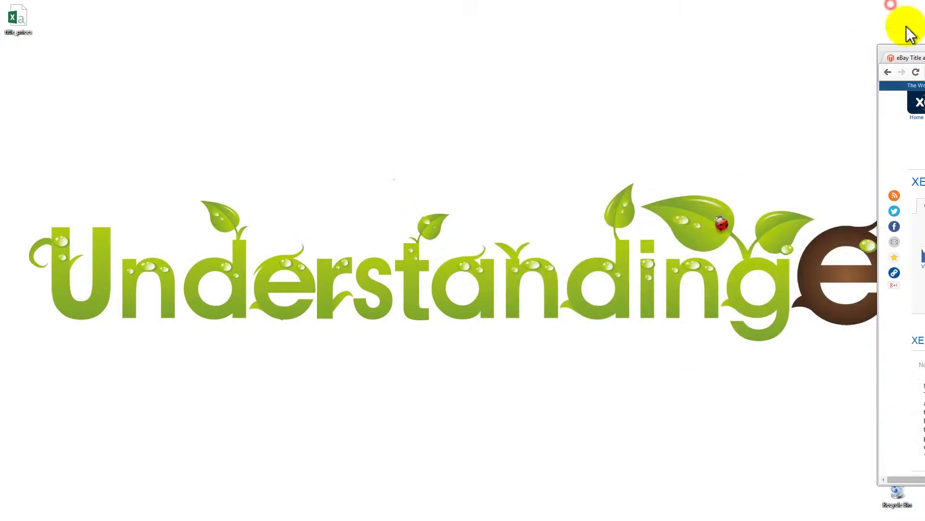